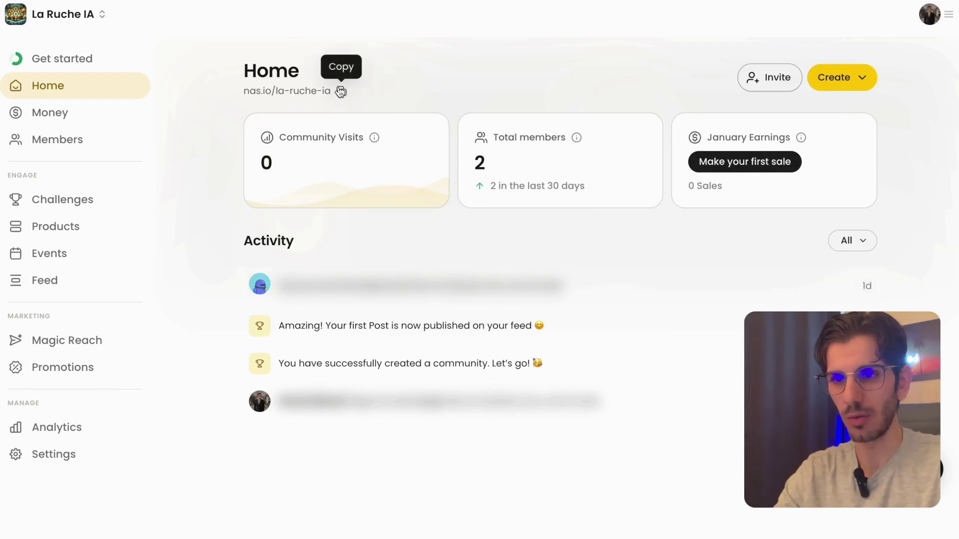
Check which content types can be created from the community's Home page
click(861, 79)
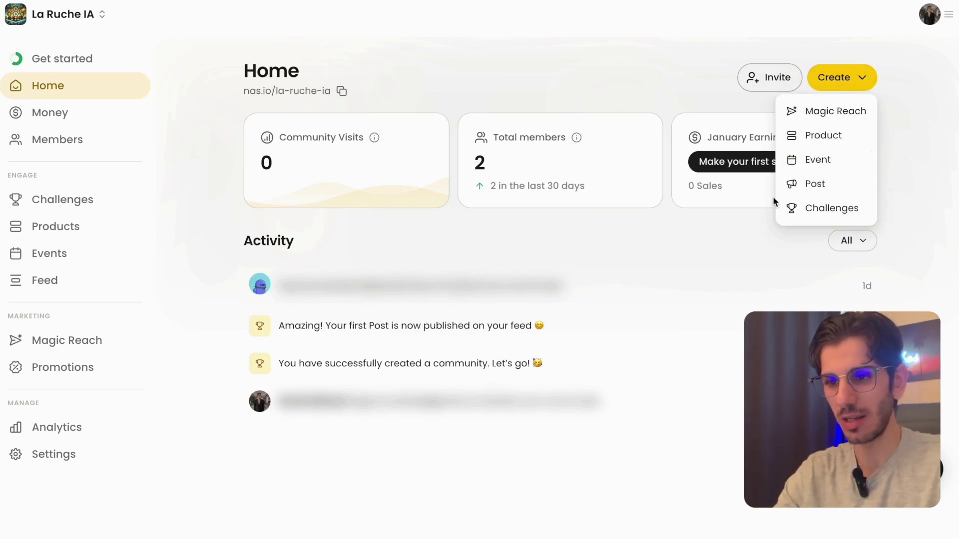
click(220, 256)
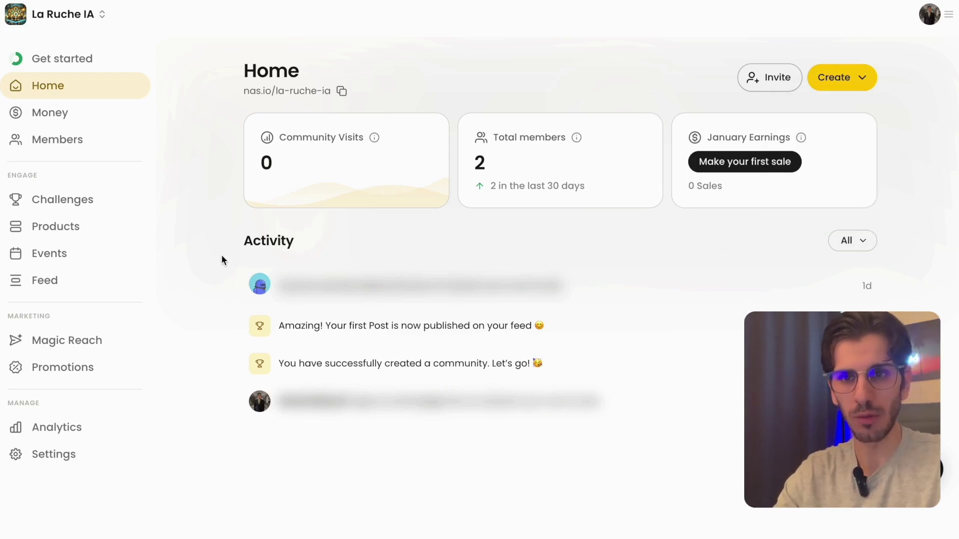
Review the Earnings, Transactions and Payout pages in the community's Money section
click(54, 114)
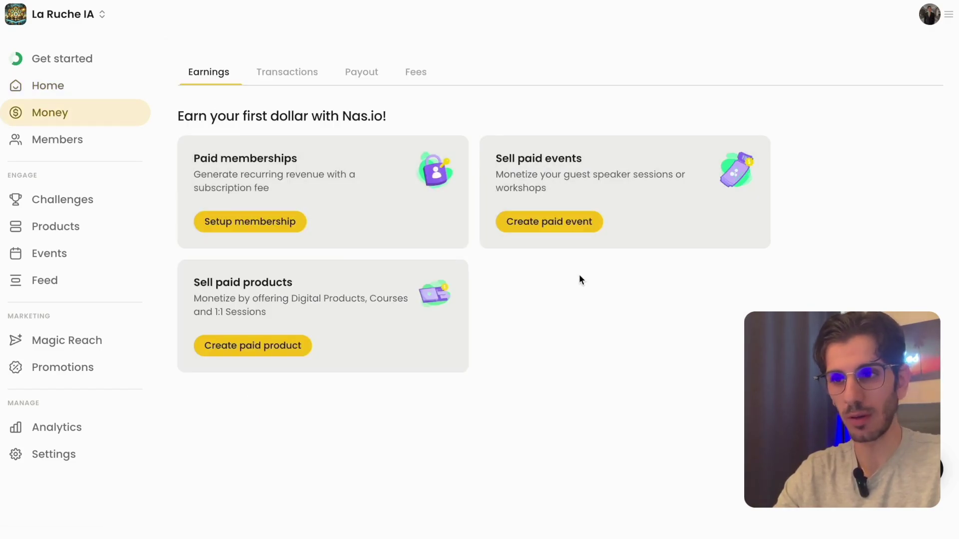
click(282, 71)
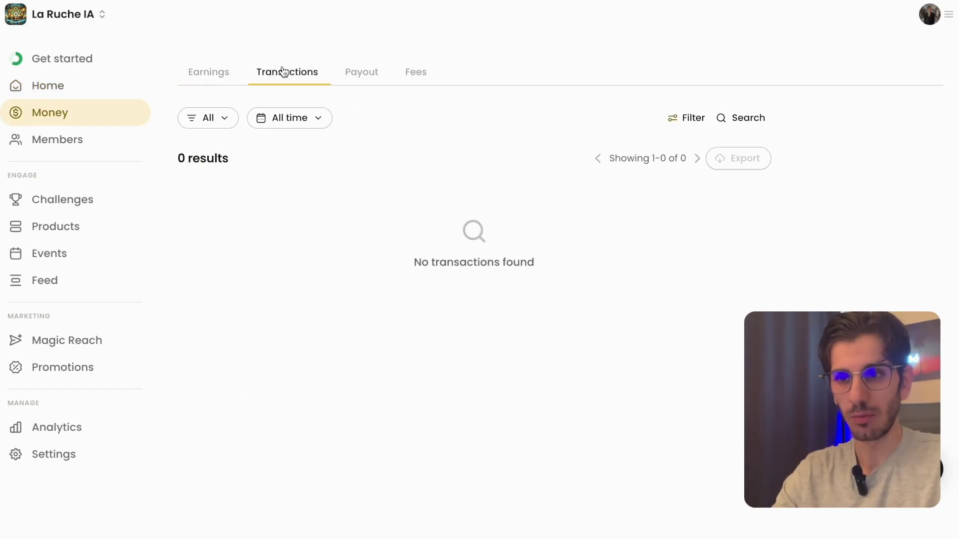
click(373, 74)
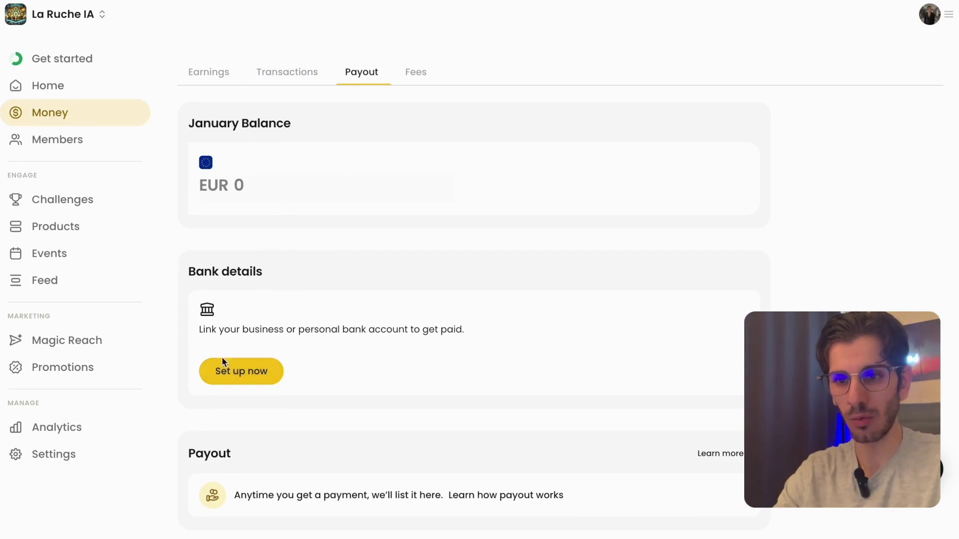
scroll(280, 374, down, 1)
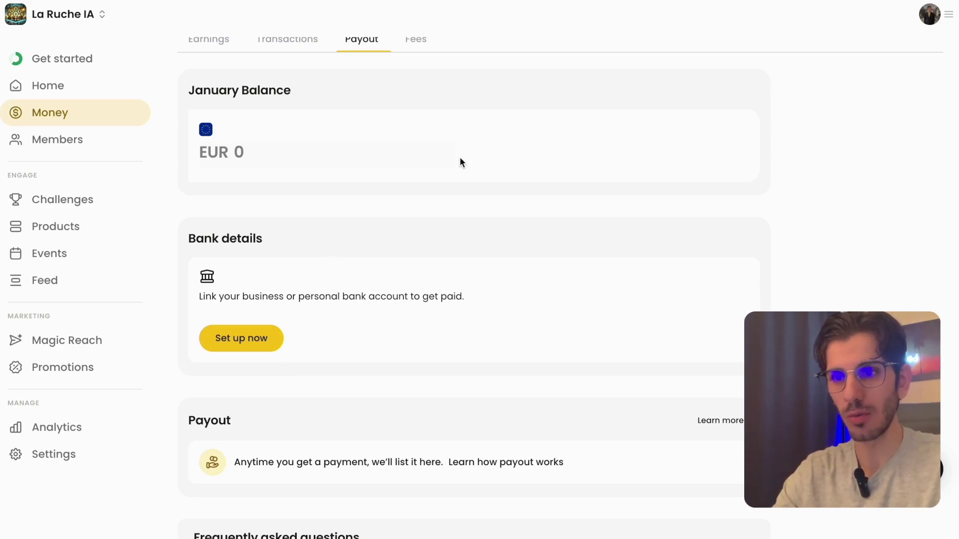
scroll(464, 158, up, 1)
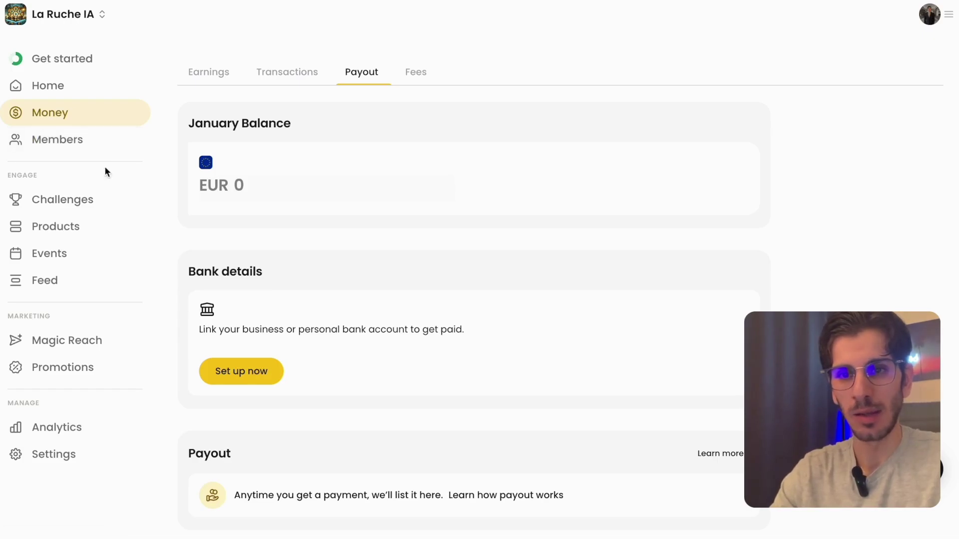
Start a new challenge from the Challenges section and look over its cover image, title and price fields
click(77, 207)
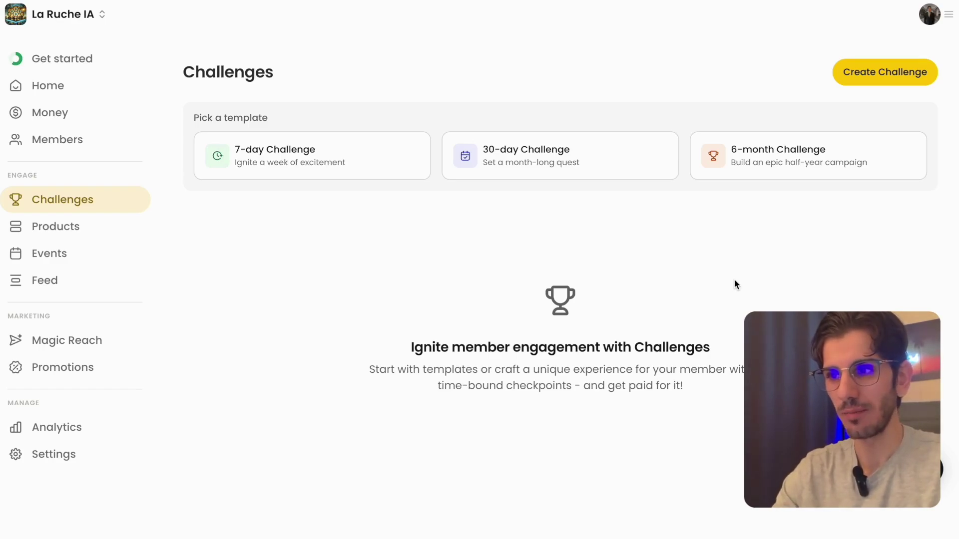
click(863, 74)
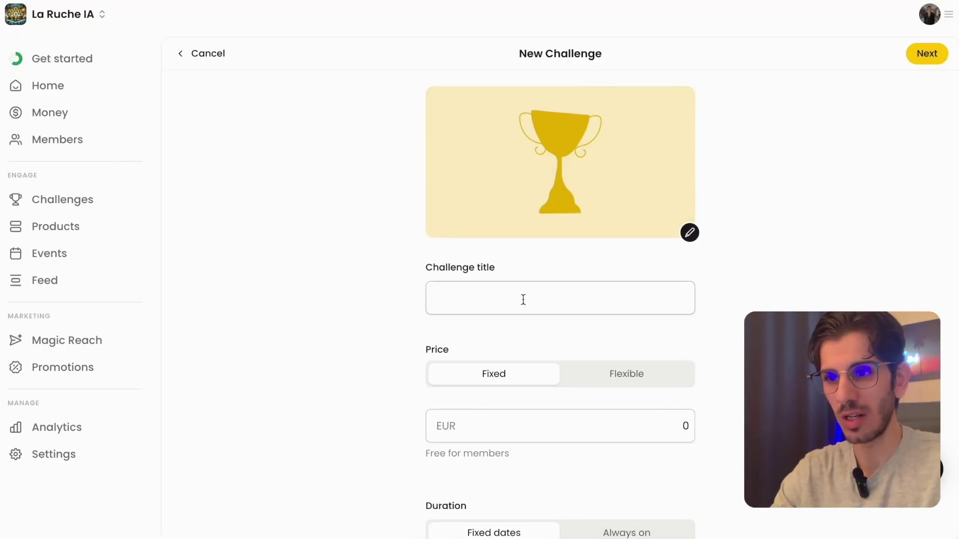
mouse_move(501, 148)
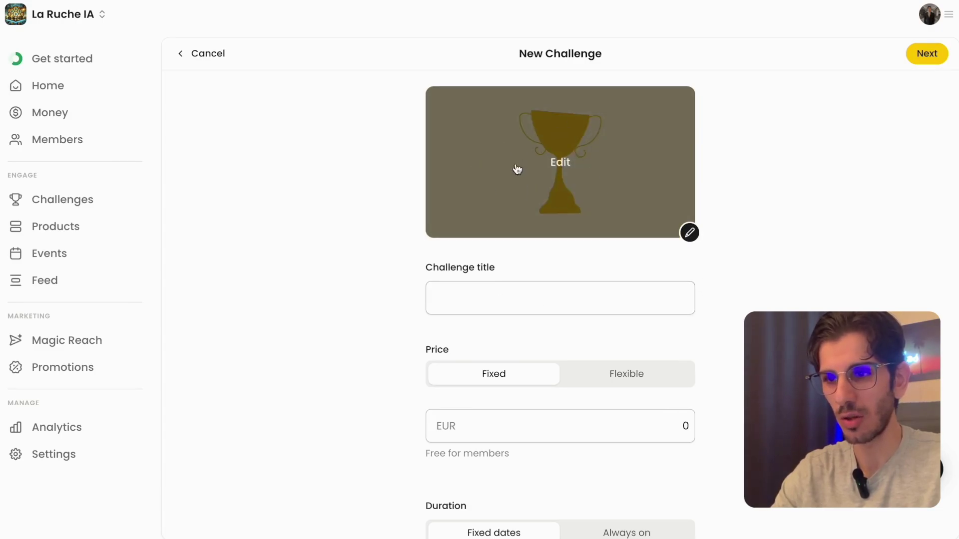
scroll(465, 315, down, 2)
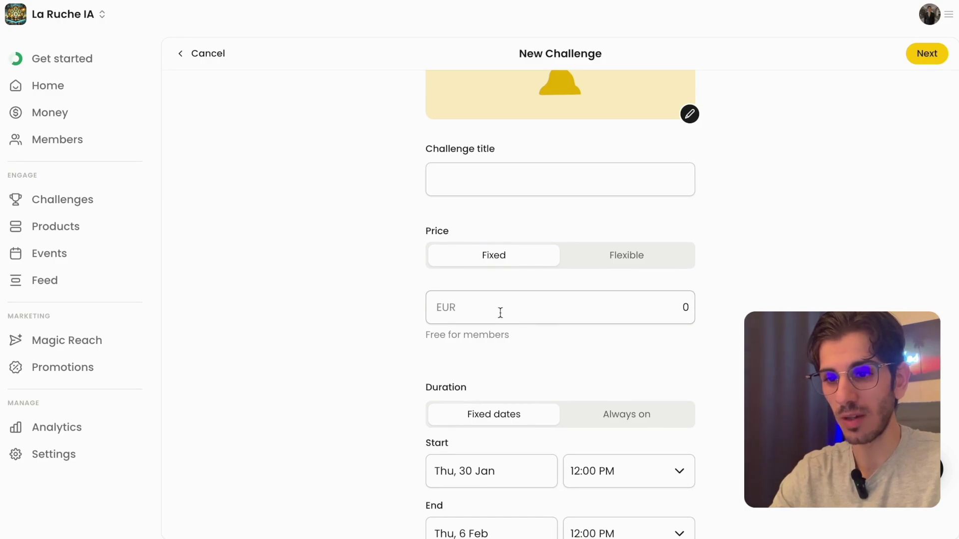
Compare the new challenge's Flexible and Fixed pricing options and review its duration settings
triple_click(535, 334)
drag(535, 335, 547, 351)
click(630, 267)
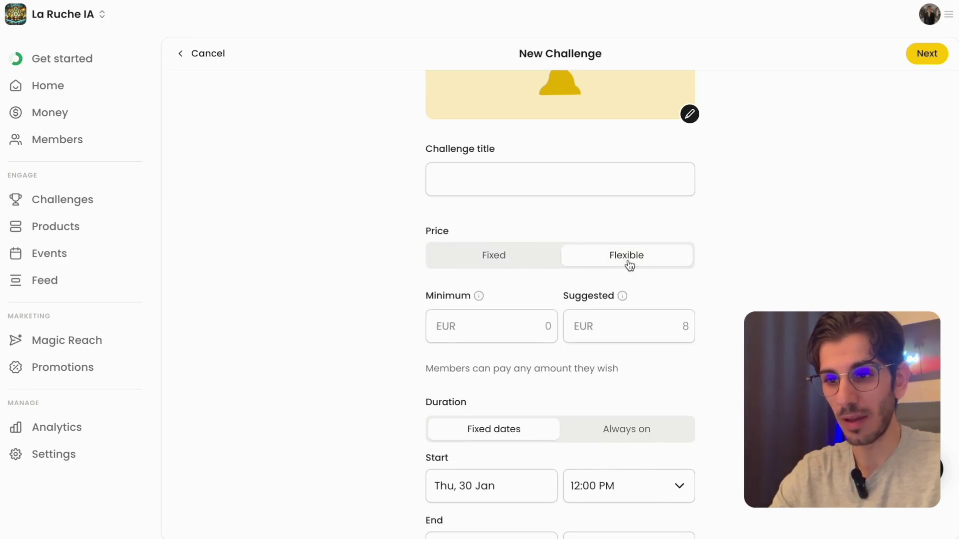
click(515, 257)
scroll(531, 339, down, 2)
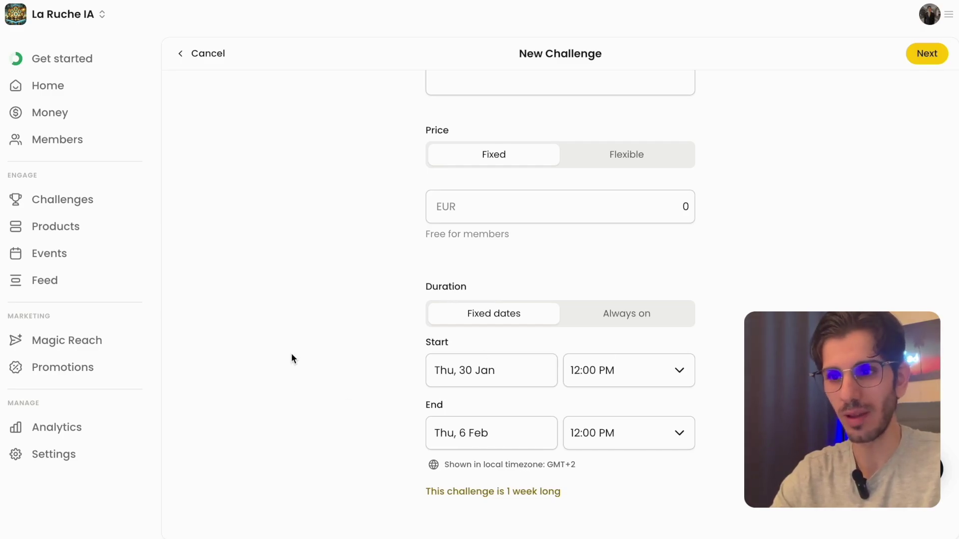
scroll(291, 352, up, 4)
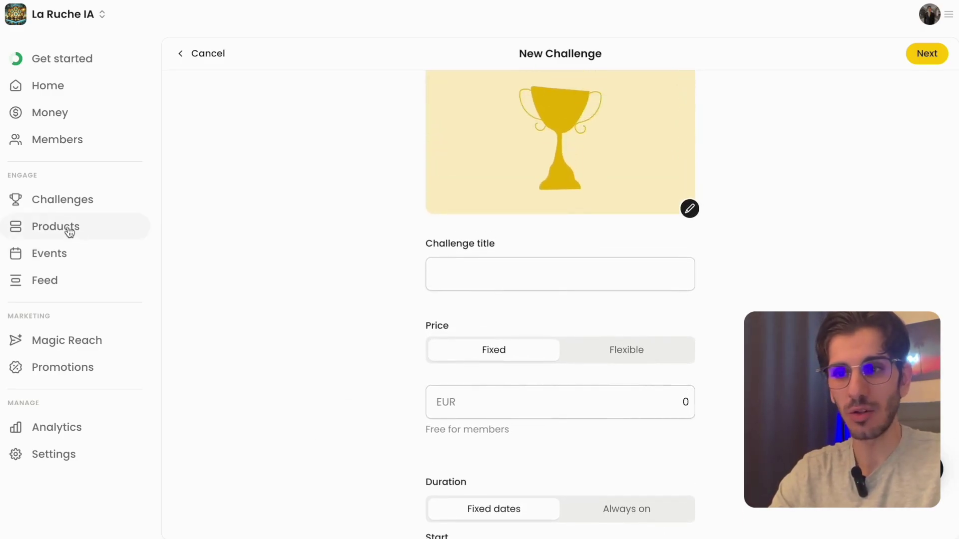
Open the 1:1 Session product template and examine its description, duration, pricing, location and page URL fields
click(69, 232)
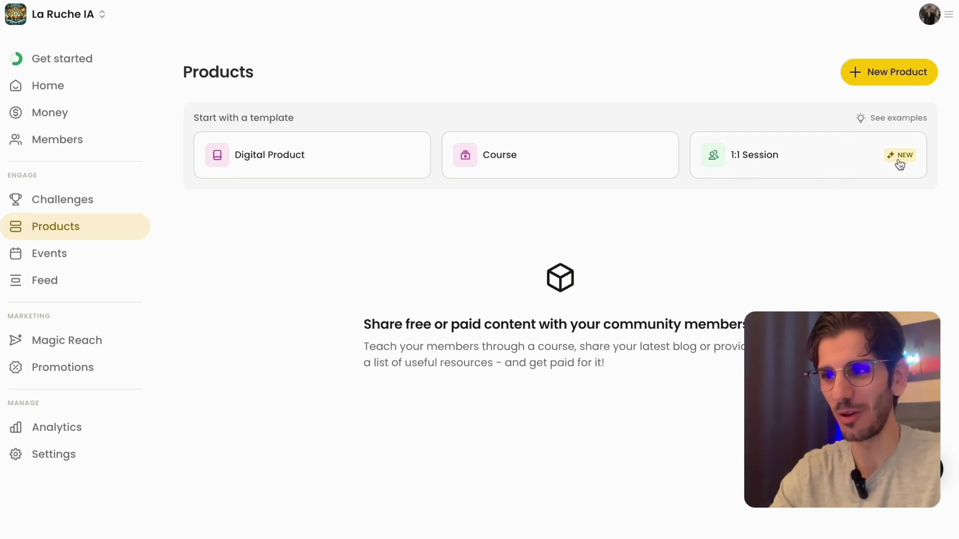
click(837, 156)
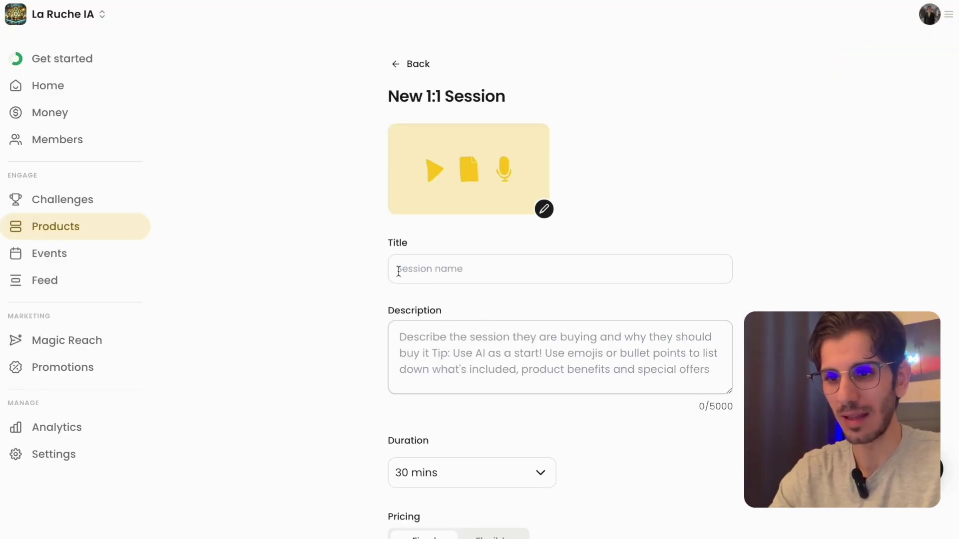
scroll(576, 343, down, 3)
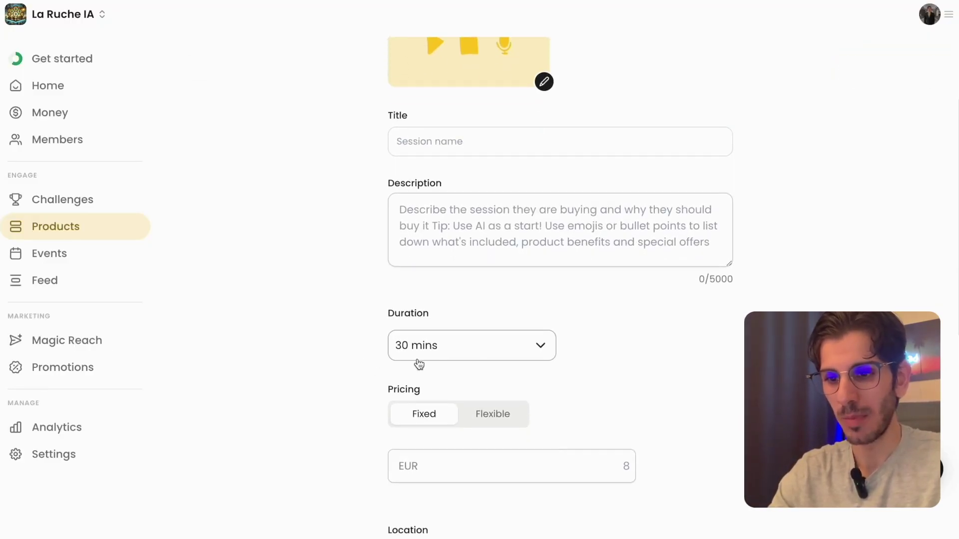
scroll(499, 420, down, 2)
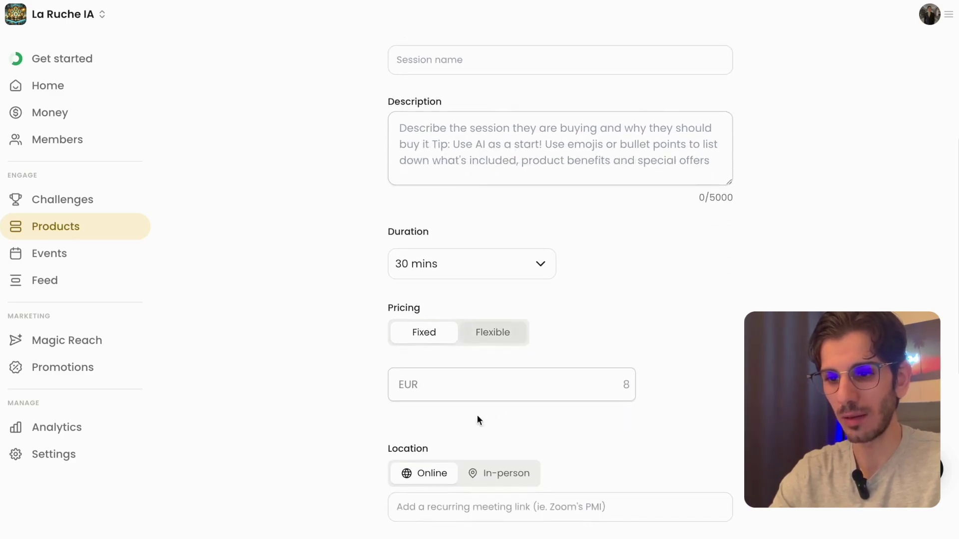
scroll(665, 386, down, 2)
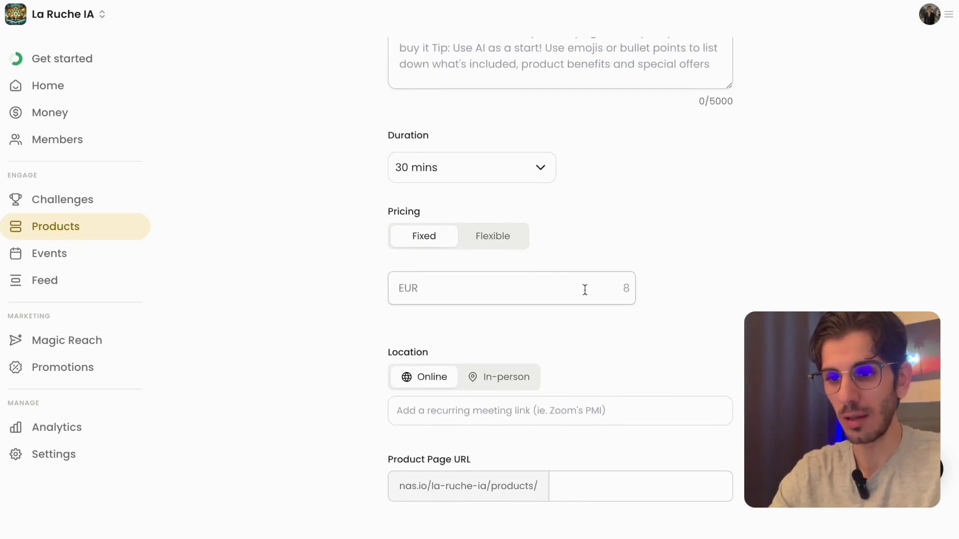
scroll(580, 346, down, 1)
scroll(580, 346, down, 1)
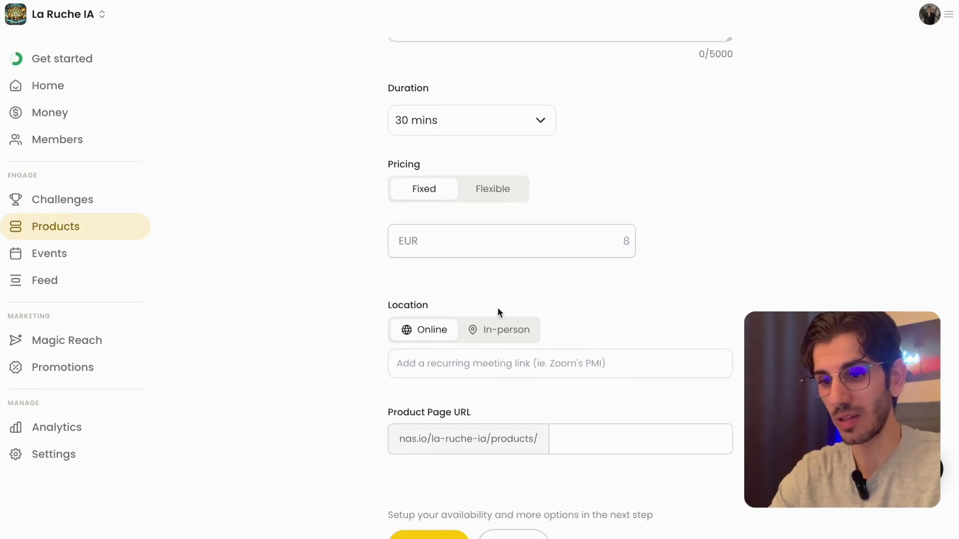
scroll(507, 344, down, 1)
scroll(507, 345, down, 3)
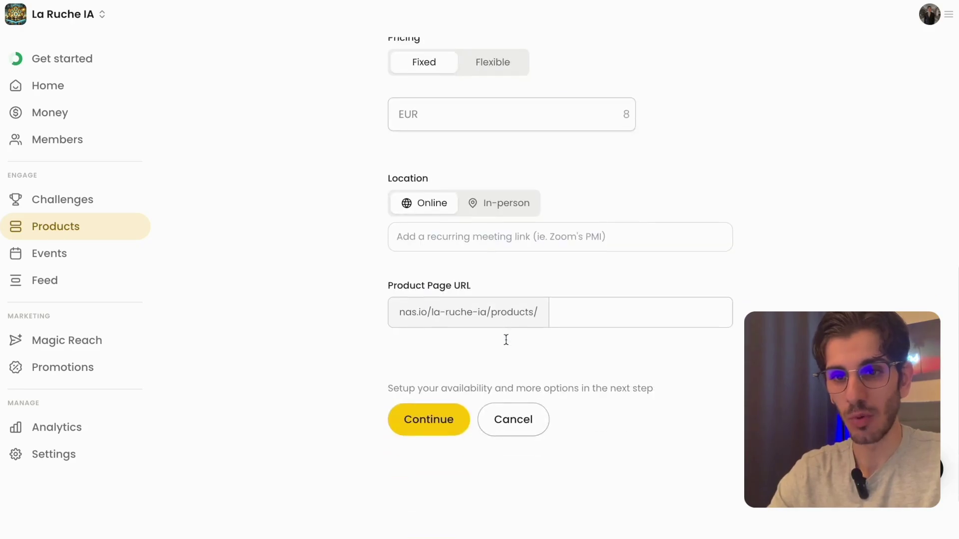
scroll(505, 344, up, 3)
View the community's Events page and its Feed
click(40, 254)
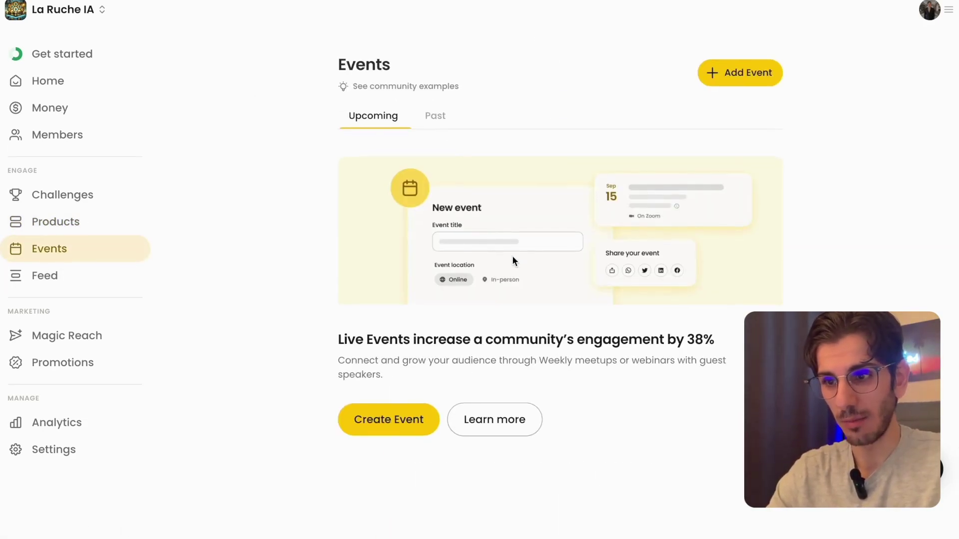
click(46, 280)
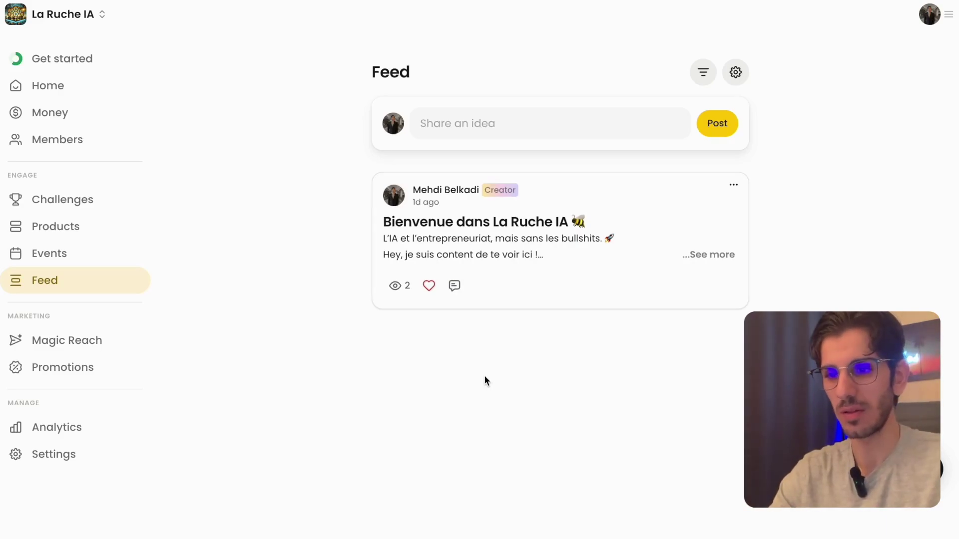
Review the Magic Reach messages and automated emails, including the abandoned checkout reminder
click(62, 349)
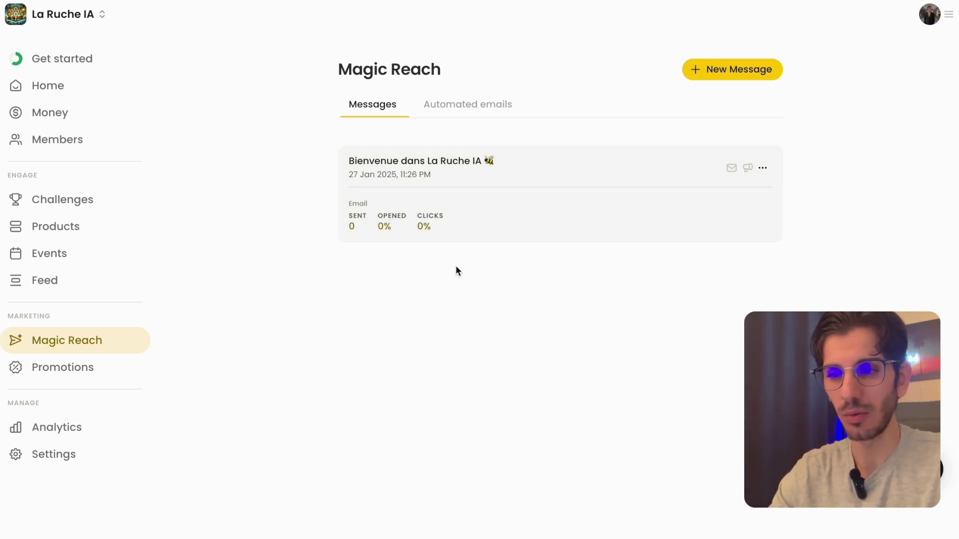
click(469, 109)
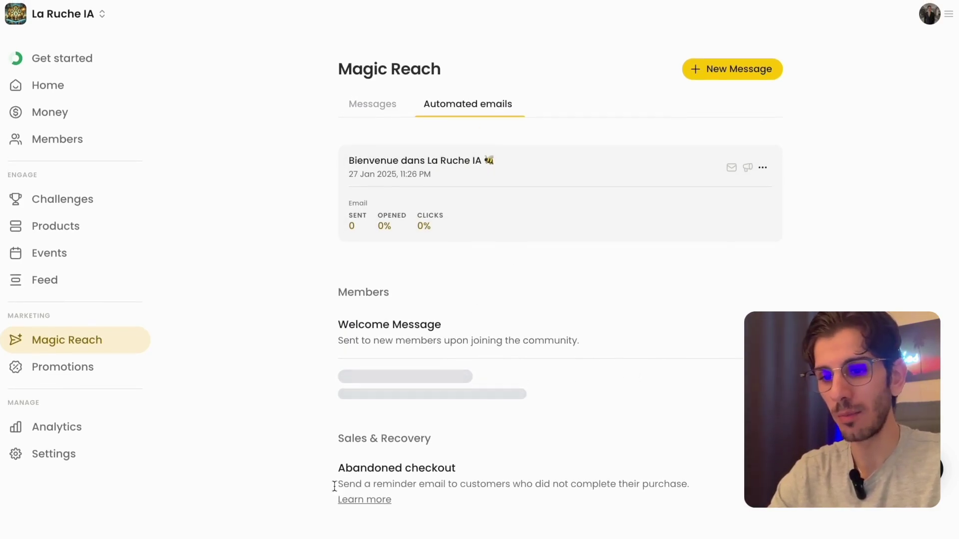
drag(336, 467, 462, 498)
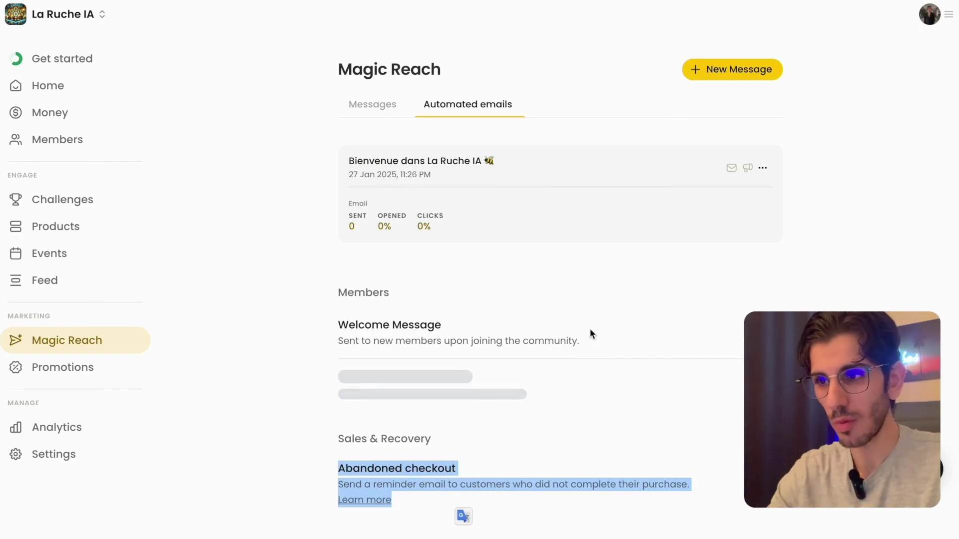
click(592, 74)
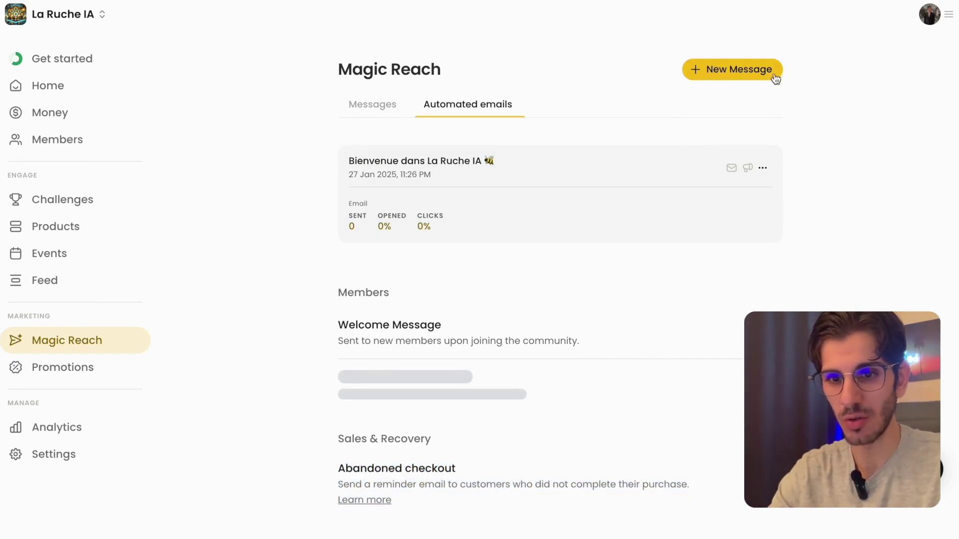
Review the free trial and discount code options in the Promotions section
click(60, 371)
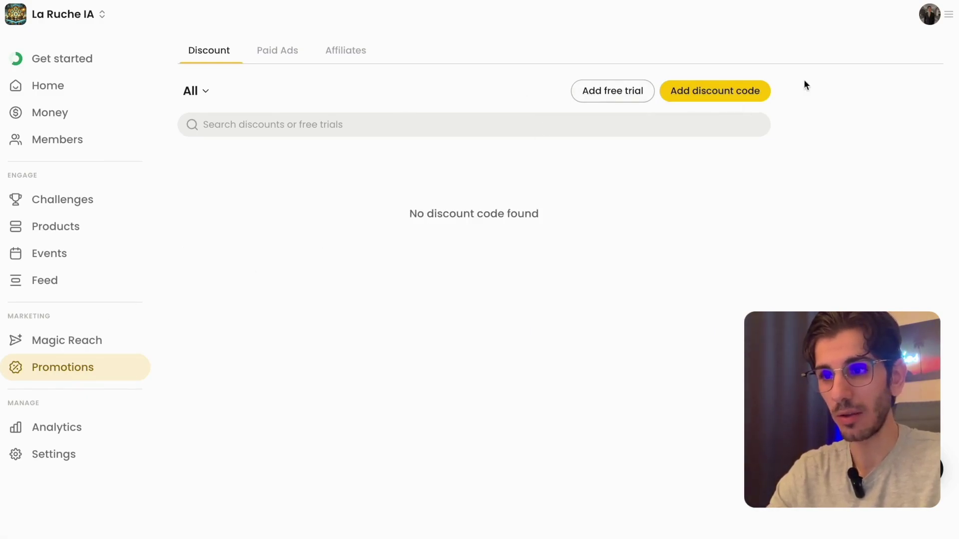
drag(541, 91, 642, 96)
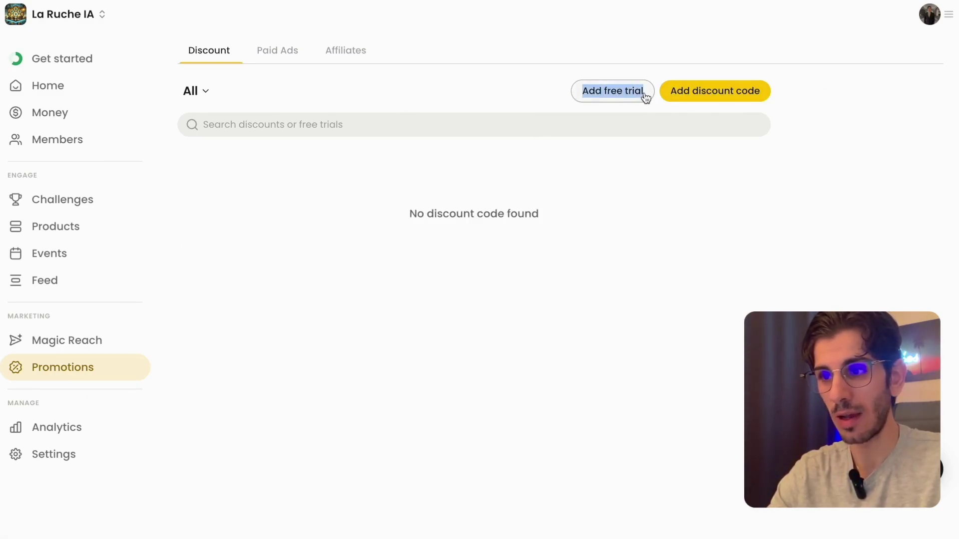
click(794, 91)
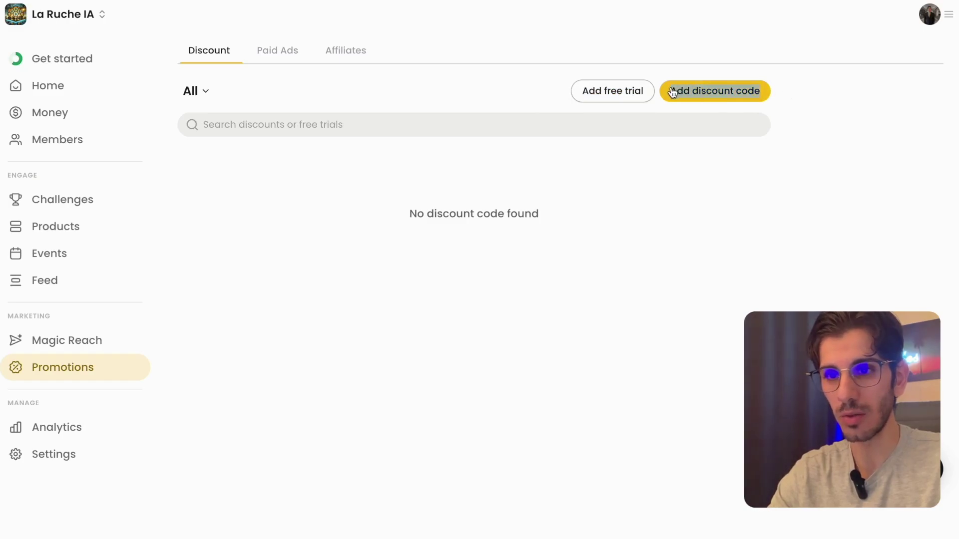
Examine the Paid Ads promotion options, including Magic Audience and the Meta, Google Analytics and TikTok pixel fields
click(271, 59)
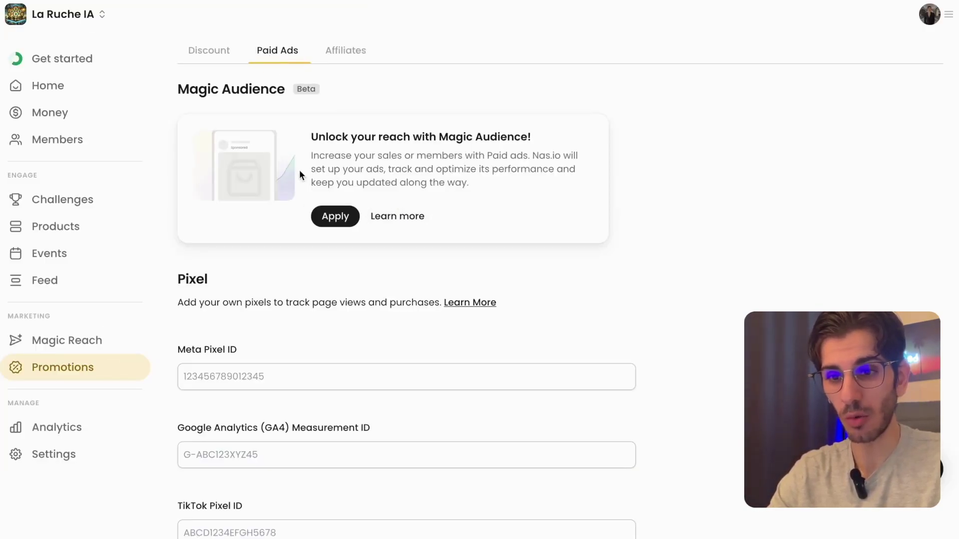
scroll(238, 368, down, 1)
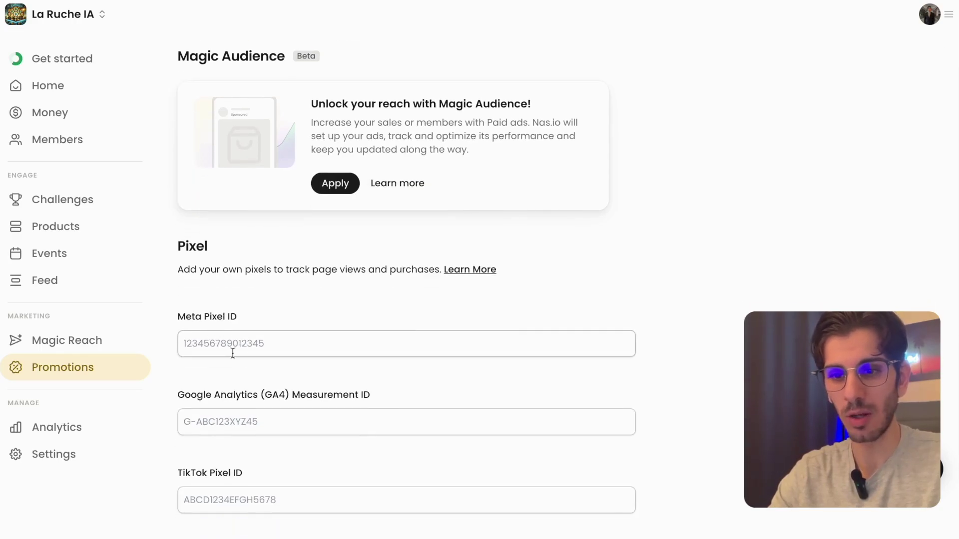
scroll(250, 375, down, 2)
scroll(250, 362, up, 3)
Look over the Affiliates promotion page, including the affiliate setup steps and the affiliates list
click(357, 57)
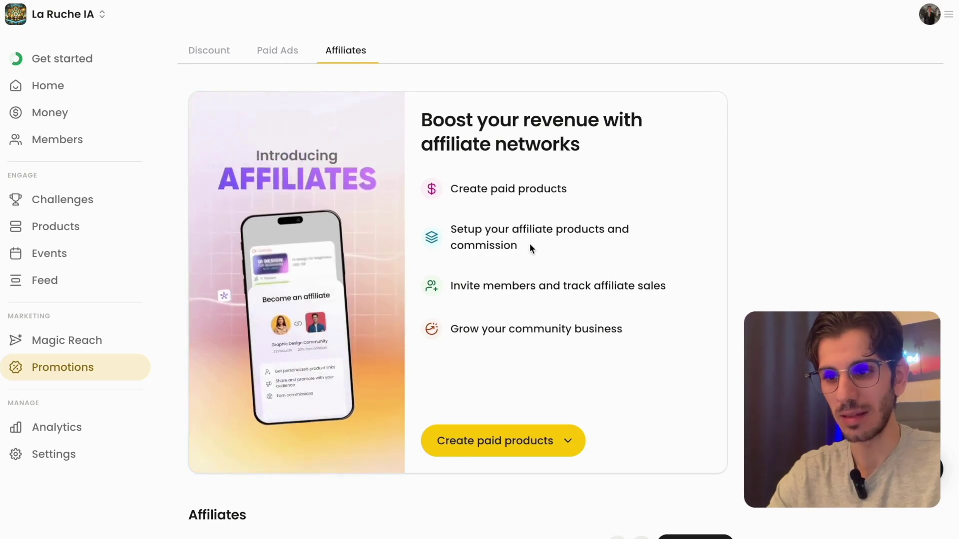
scroll(523, 321, down, 2)
scroll(522, 320, down, 1)
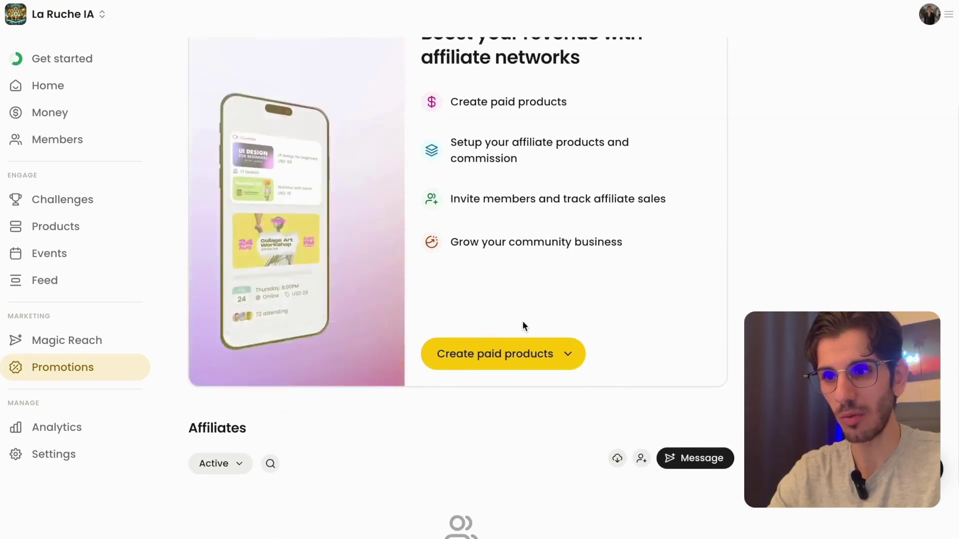
scroll(523, 321, up, 4)
scroll(559, 237, down, 3)
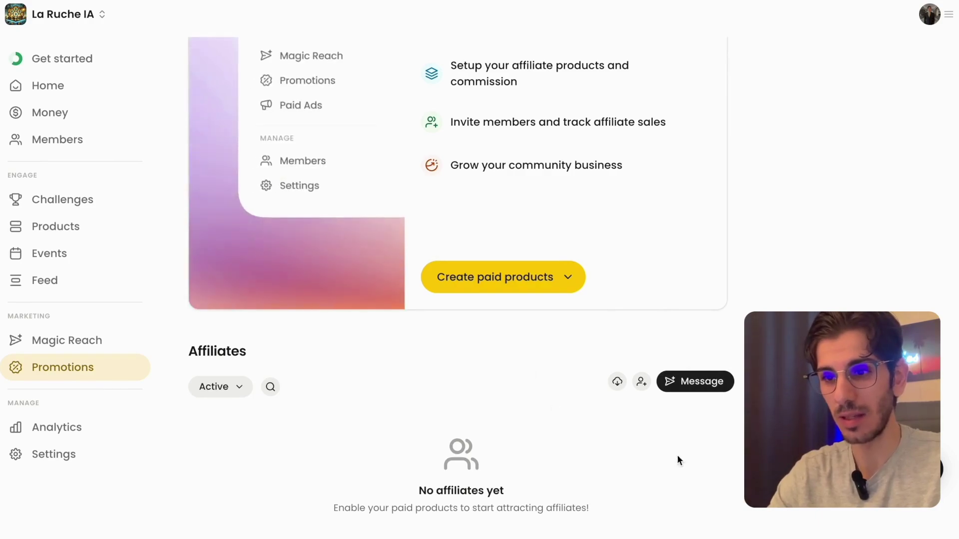
Create a digital product named "Name" with the description "test" and a fixed price of EUR 10
scroll(616, 467, up, 1)
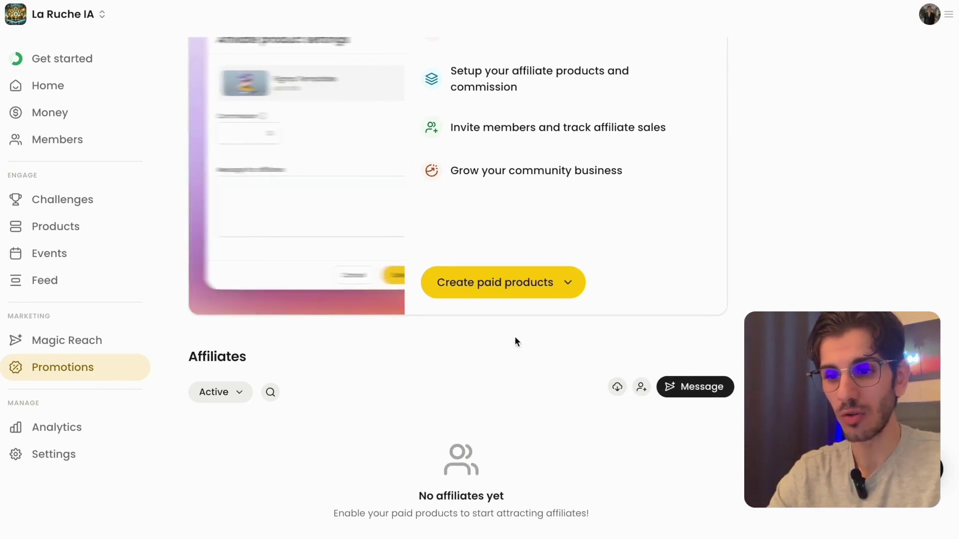
scroll(553, 409, up, 3)
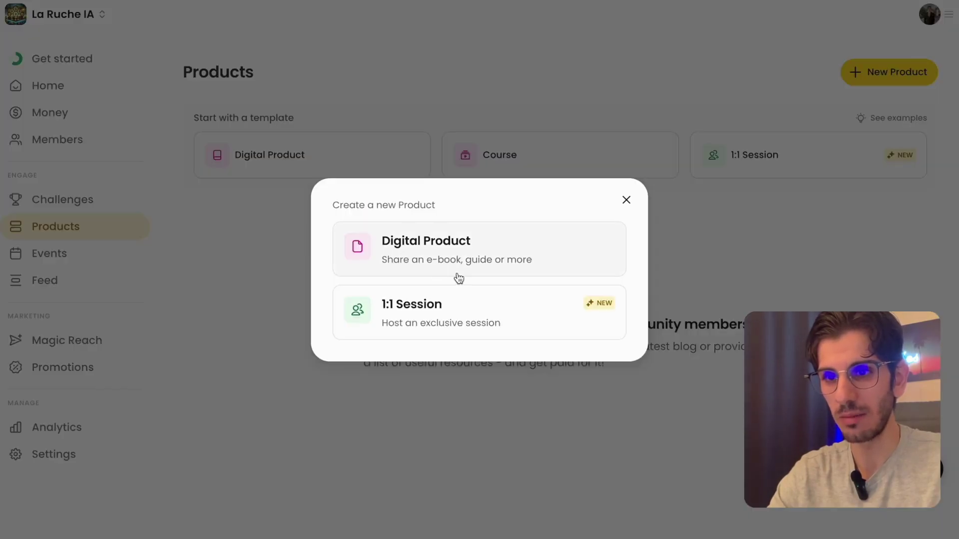
click(456, 275)
click(649, 118)
text(Name)
click(724, 190)
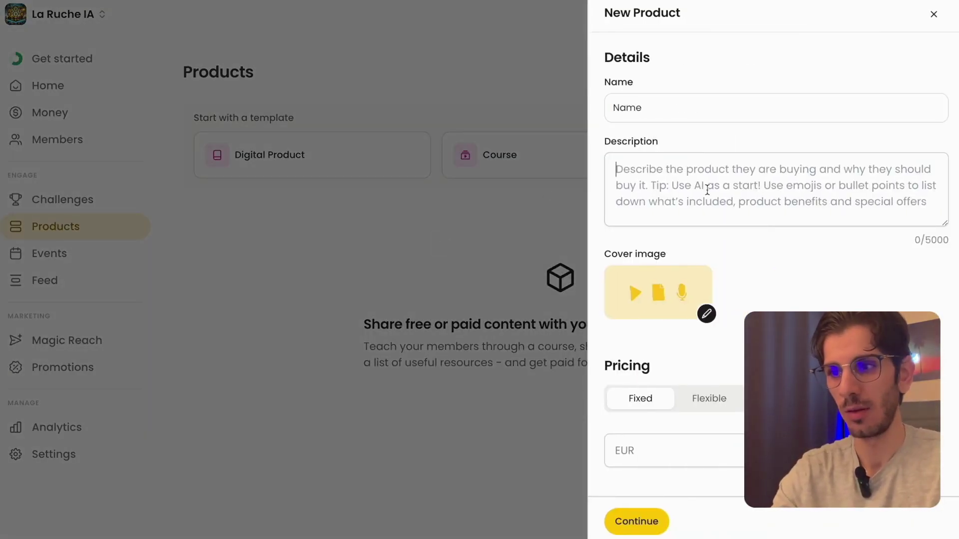
text(test)
scroll(664, 379, down, 1)
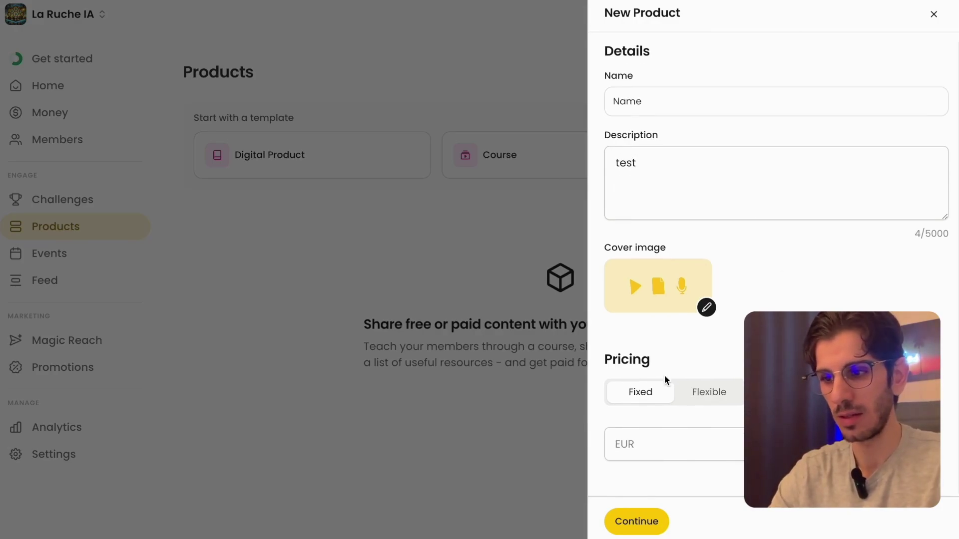
click(649, 450)
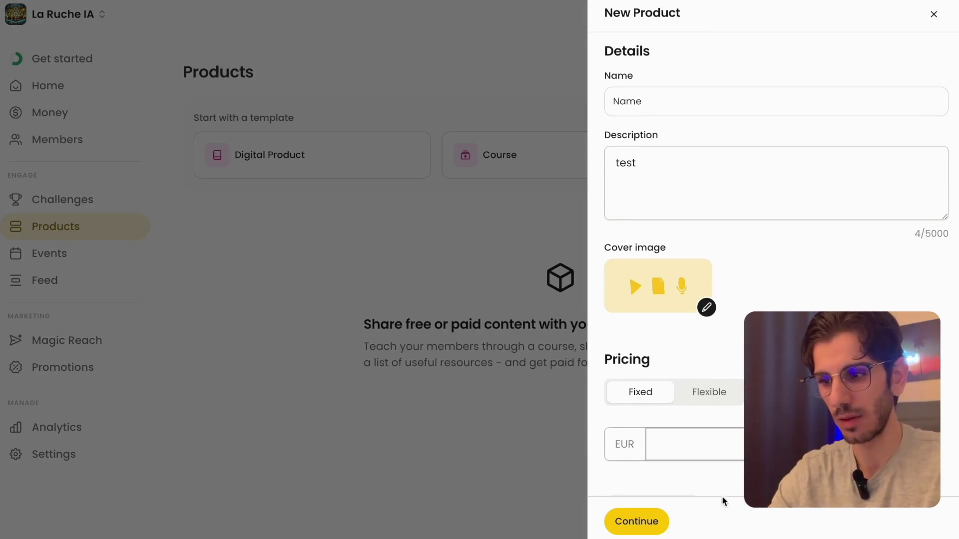
click(634, 521)
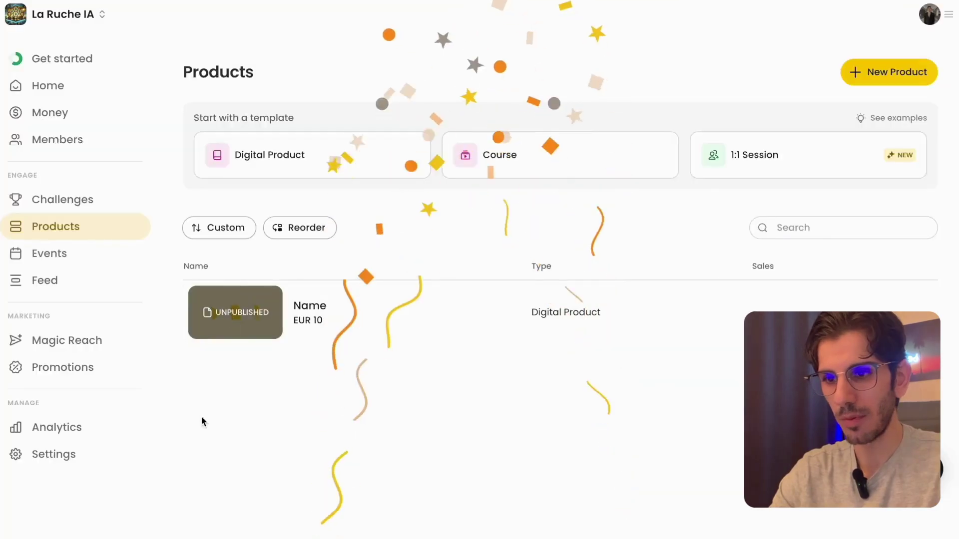
Look over the new product's content page and check the paid product options on the Affiliates promotion page
click(371, 294)
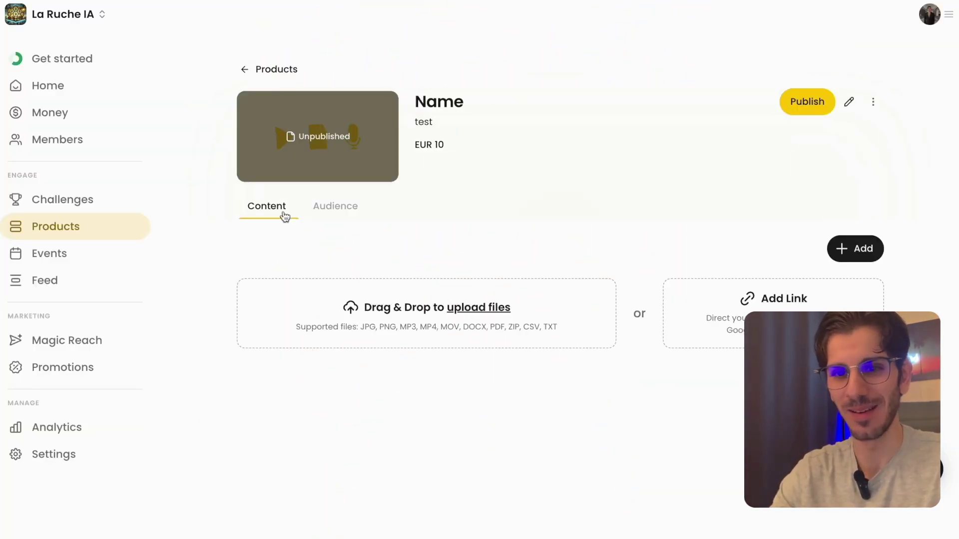
click(48, 370)
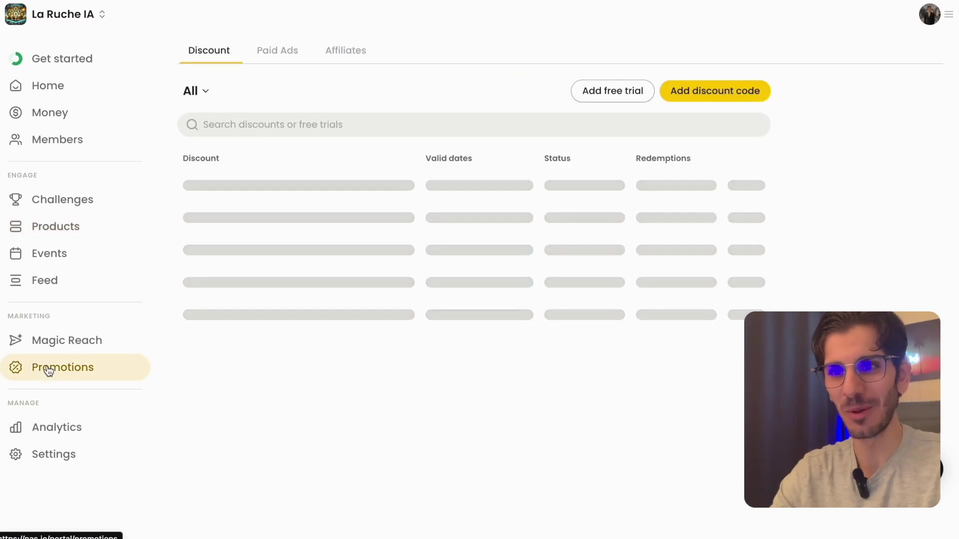
click(346, 50)
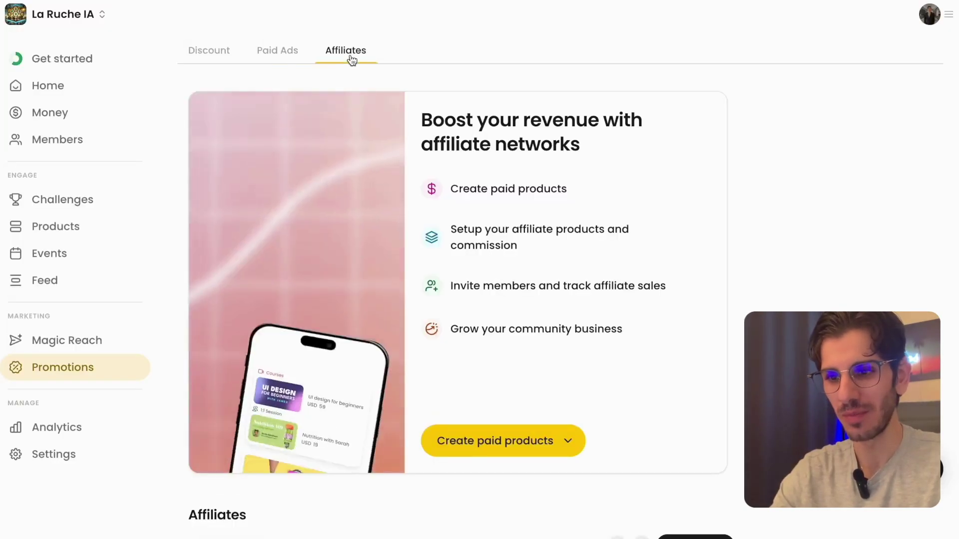
scroll(492, 331, down, 3)
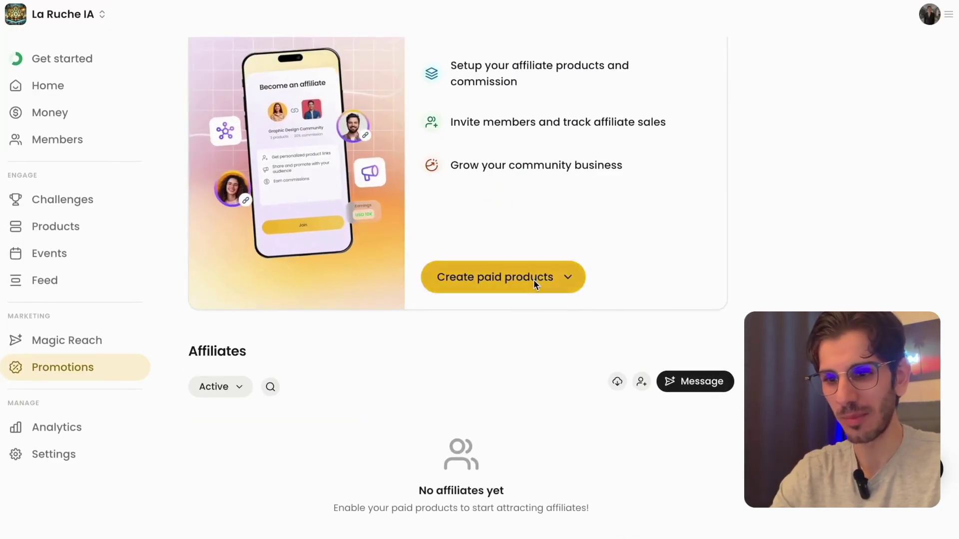
click(563, 278)
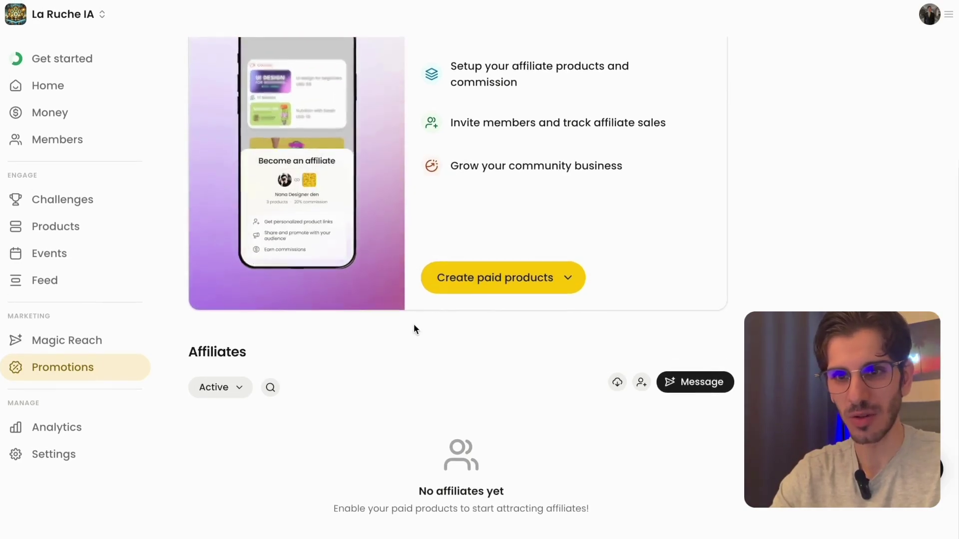
scroll(414, 324, up, 3)
Publish the unpublished digital product from the Products list and dismiss its sharing dialog
click(50, 226)
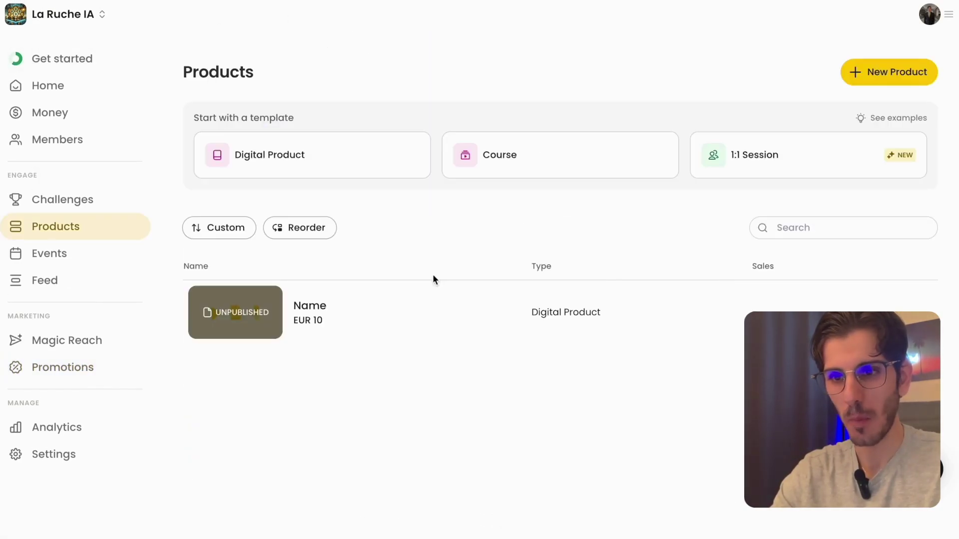
click(817, 312)
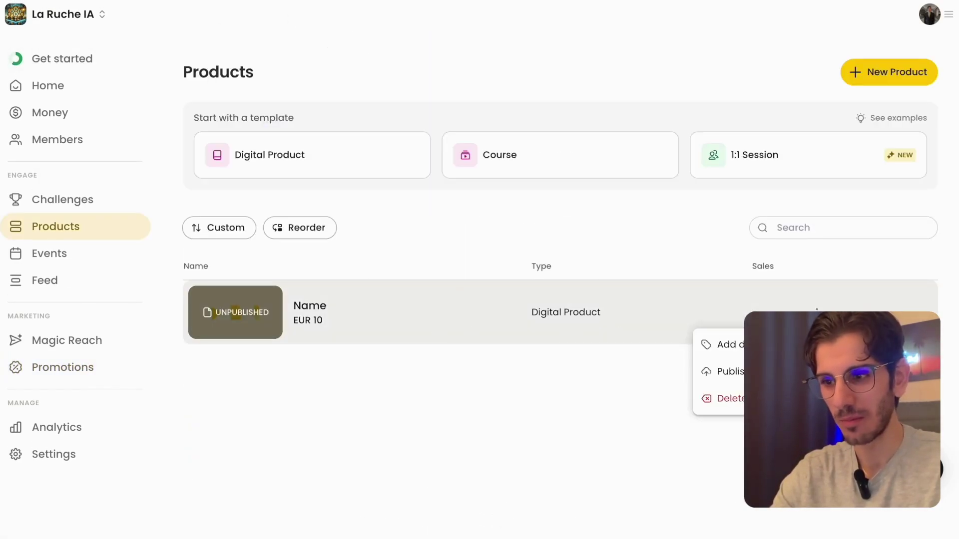
click(735, 369)
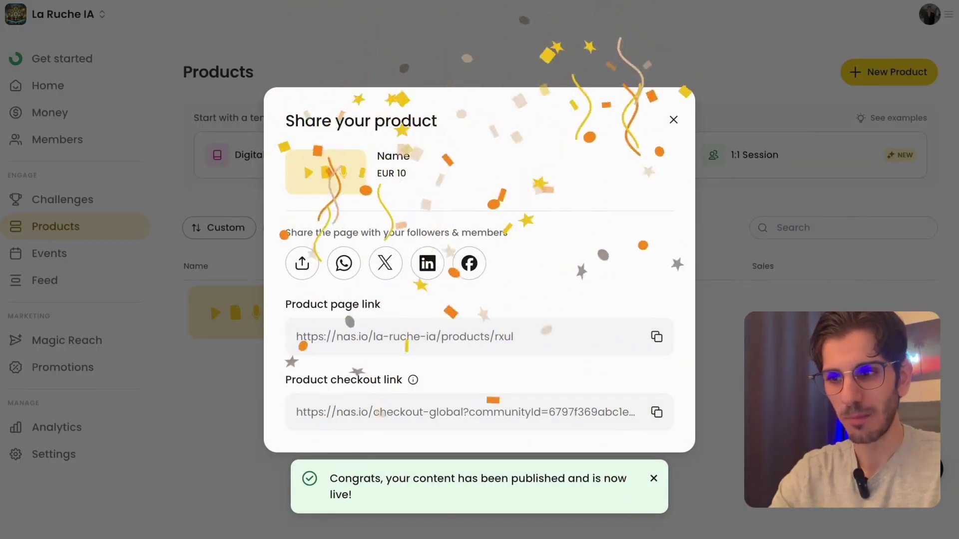
key(Escape)
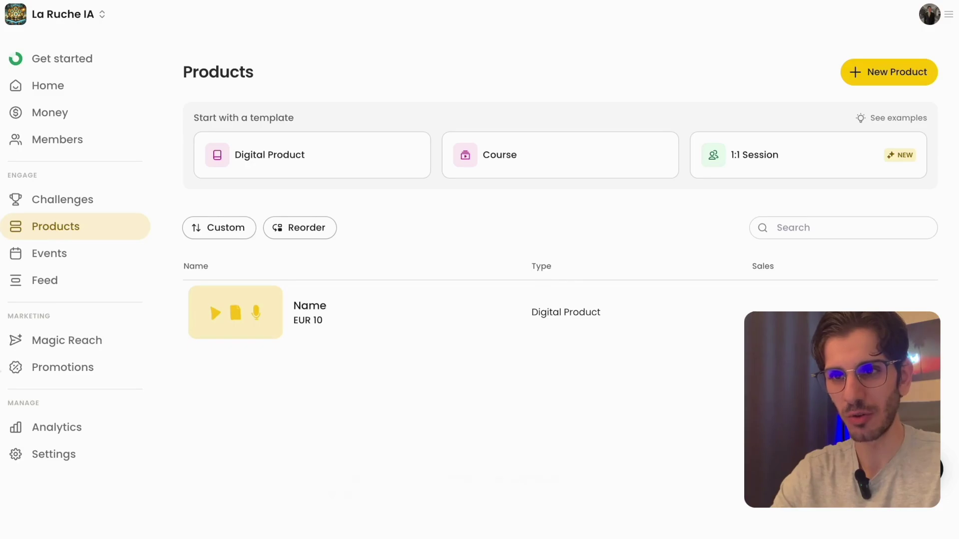
Examine the affiliate earnings, affiliate sales and product list on the Affiliates promotion page
click(73, 370)
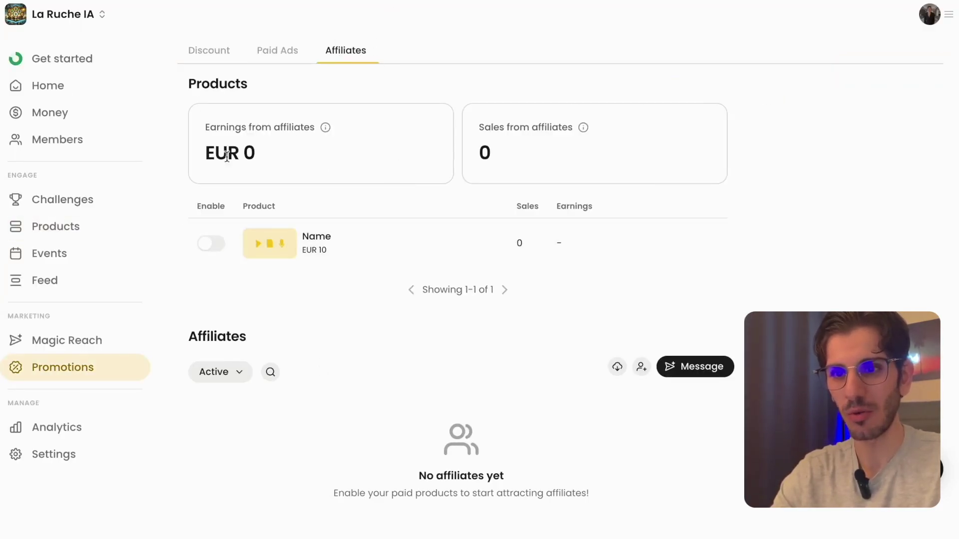
drag(204, 153, 278, 165)
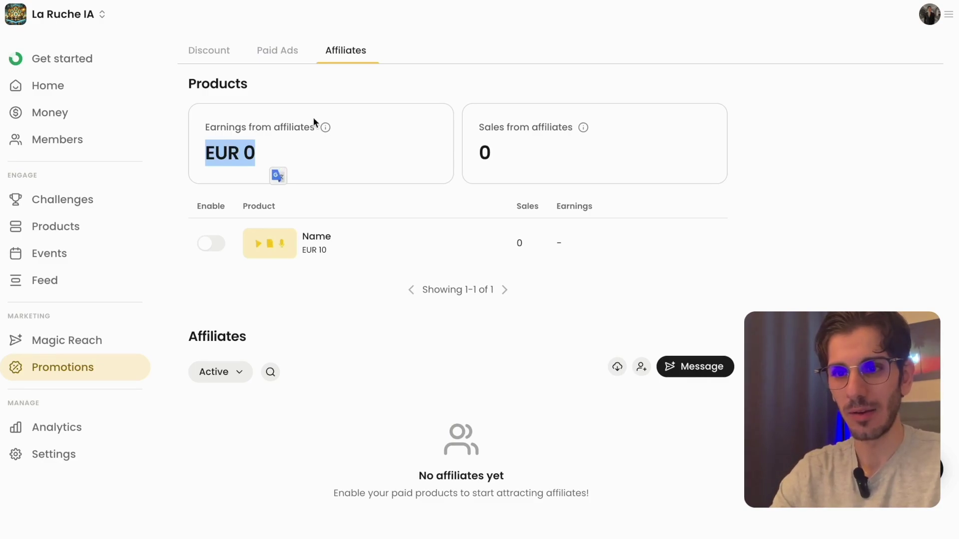
click(370, 139)
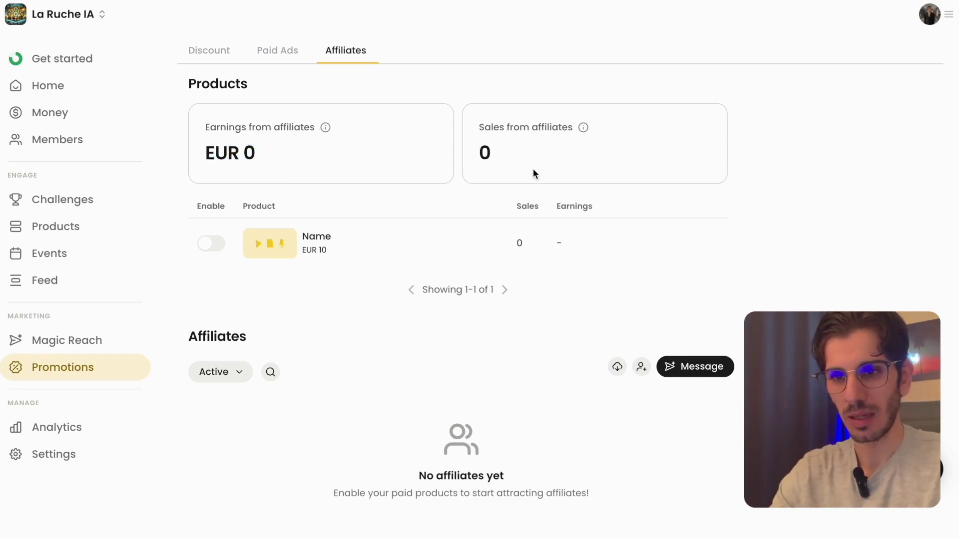
Try out a 20% commission in the product's affiliate settings and cancel without enabling it
click(214, 244)
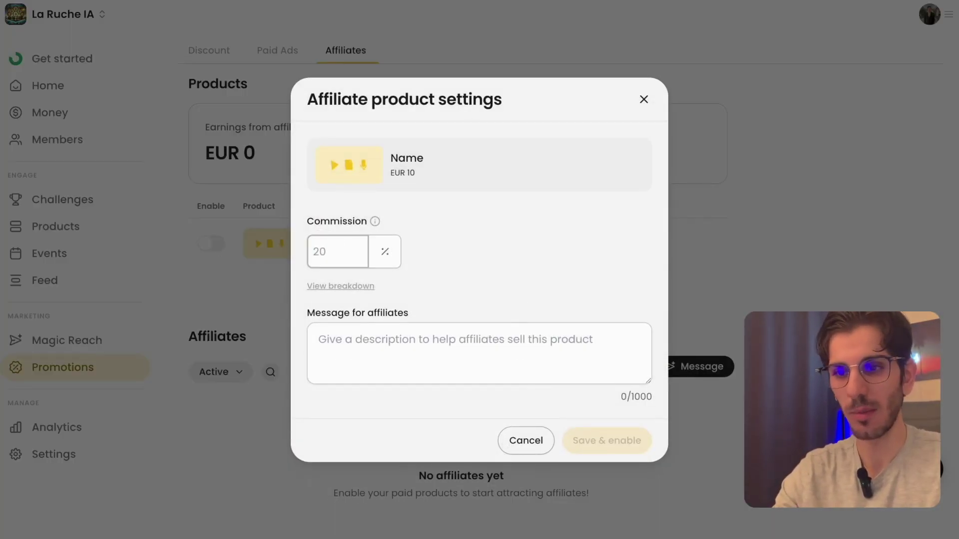
mouse_move(334, 288)
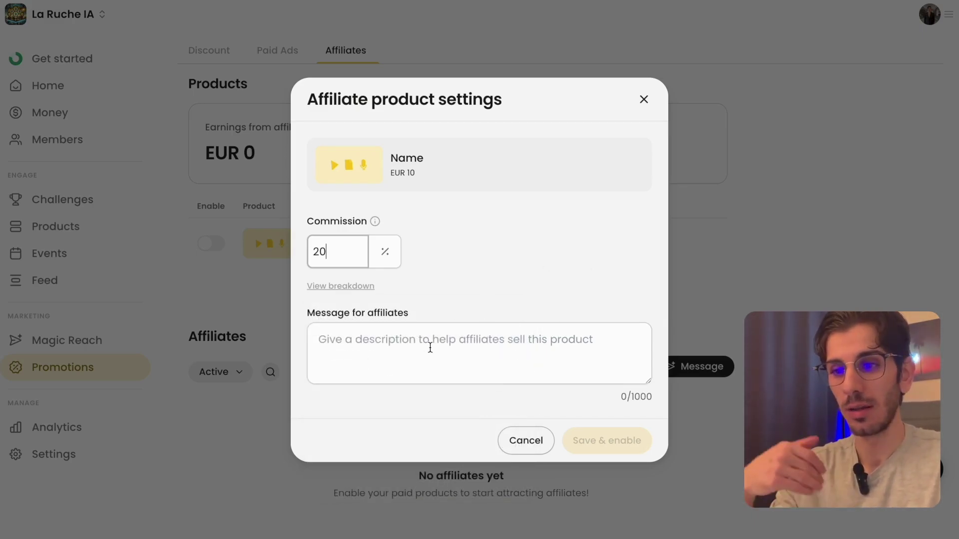
click(519, 442)
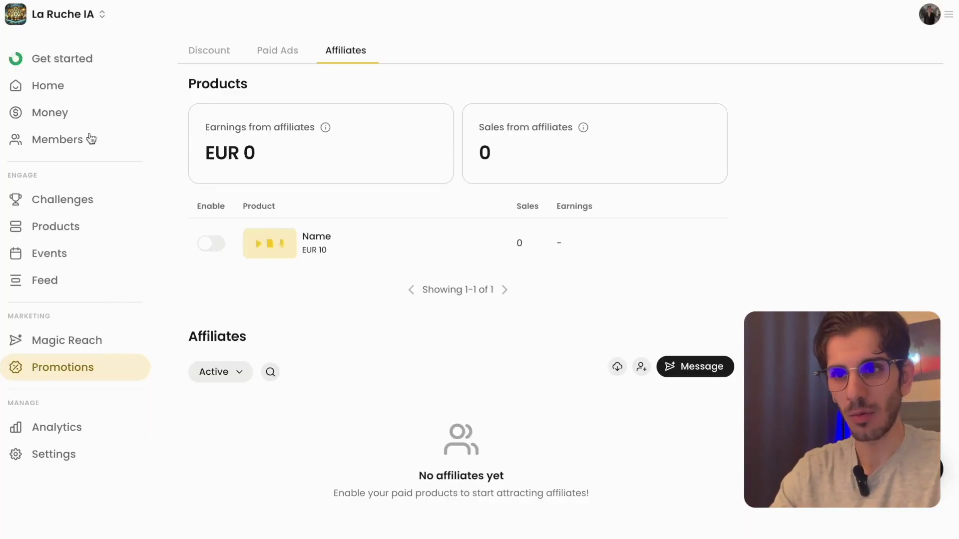
Review the community's Money section, covering earnings, transactions, the platform and payment processing fees, and who pays them
click(57, 111)
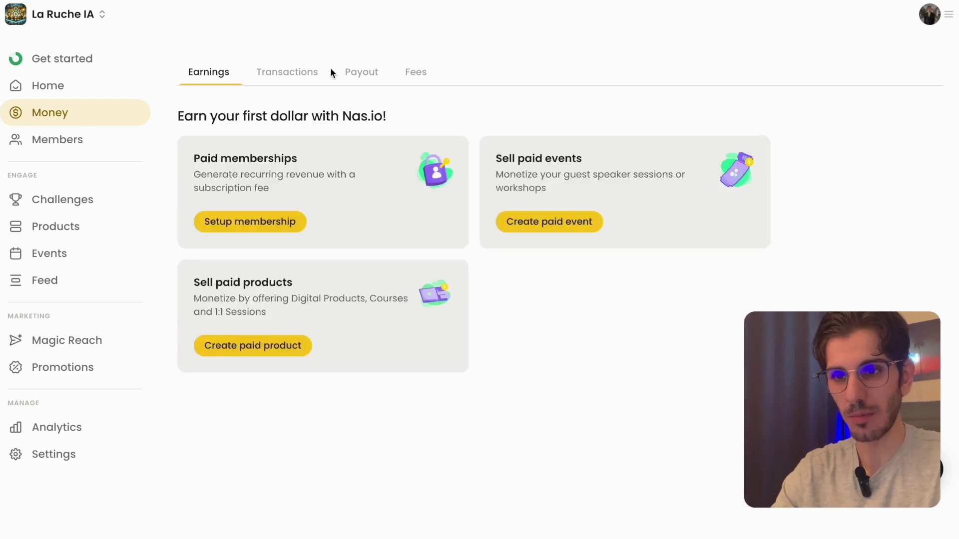
click(294, 74)
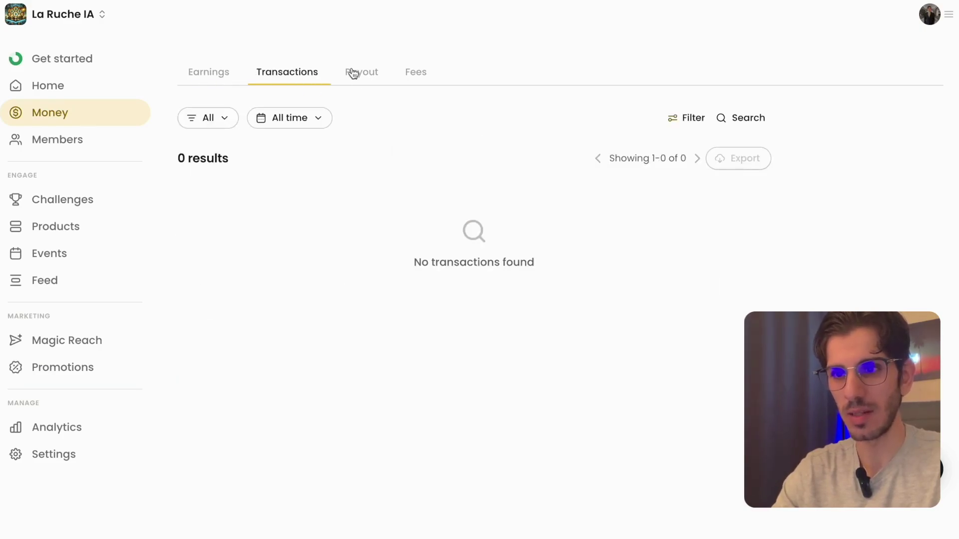
click(416, 72)
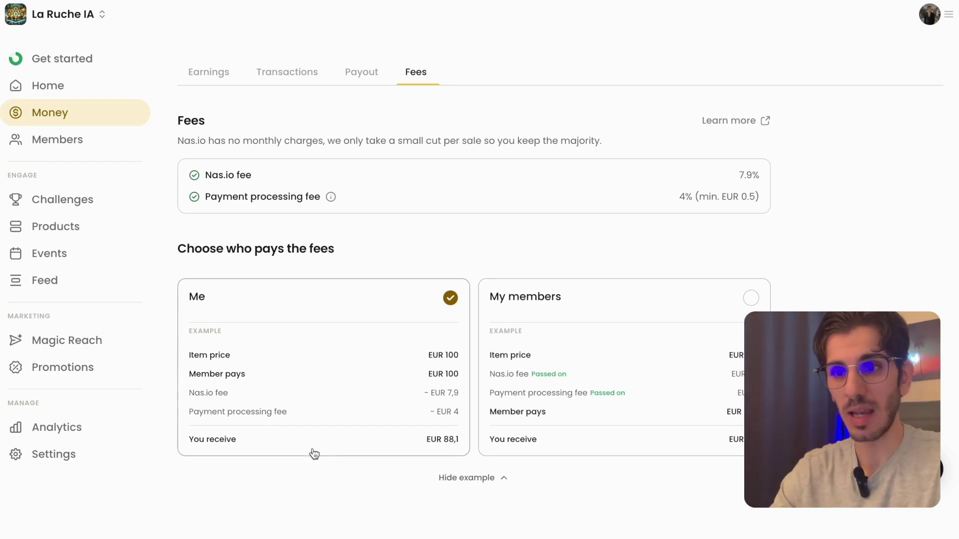
Review the community analytics for traffic and member growth
click(41, 428)
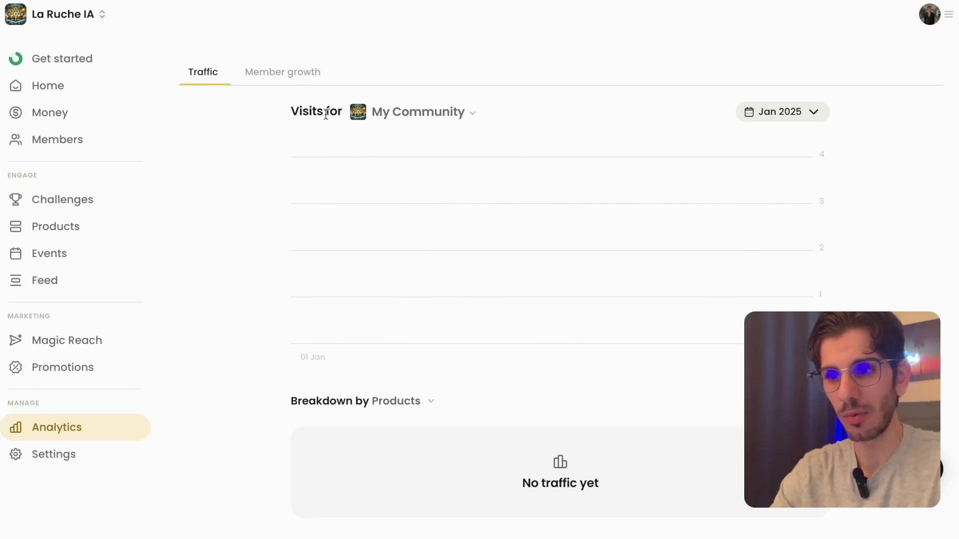
click(287, 75)
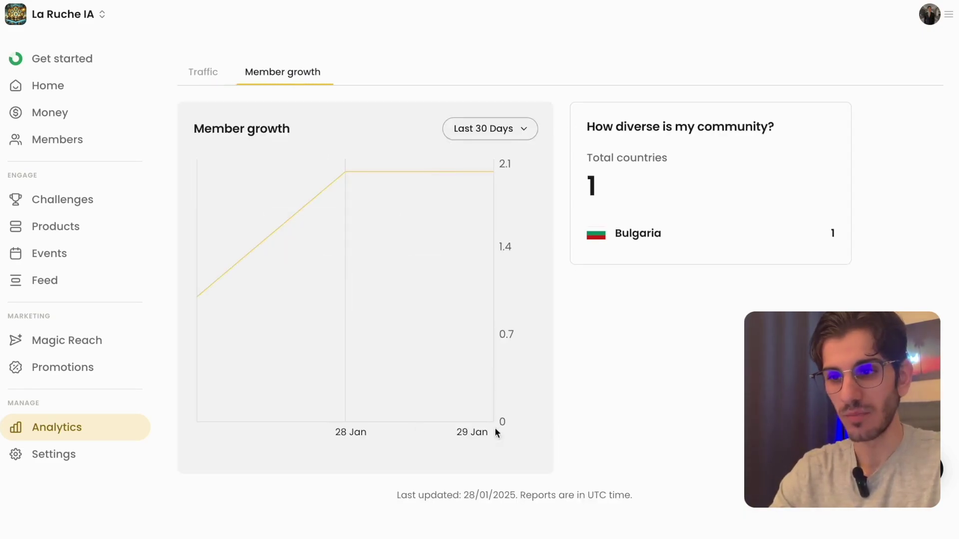
click(203, 72)
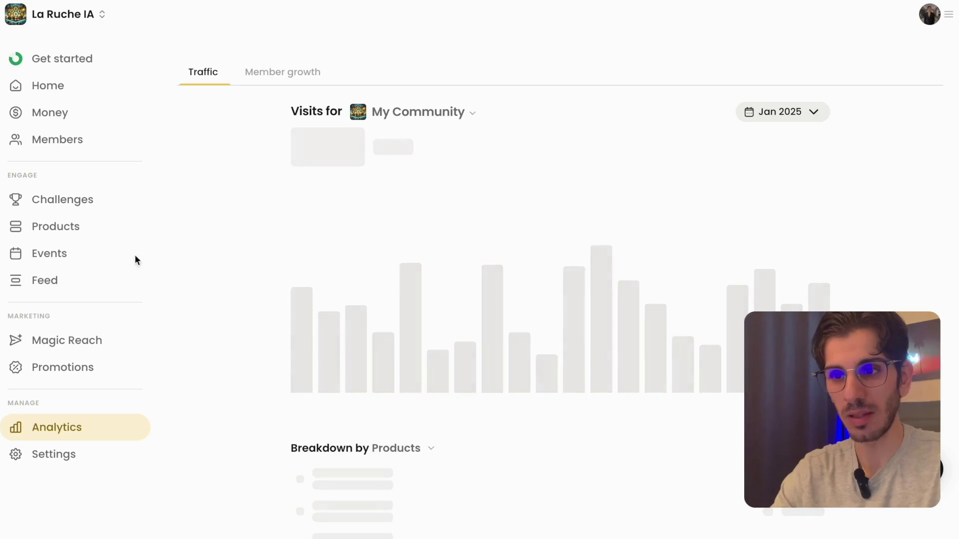
Look through the Public Page settings, including the public URL, quick sign up page, community image and title
click(53, 455)
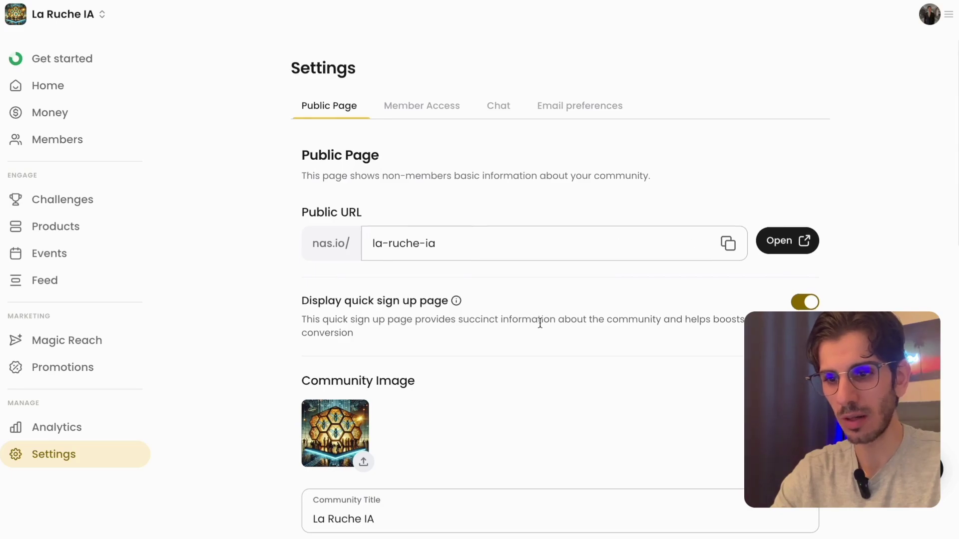
scroll(402, 445, down, 12)
scroll(401, 444, up, 9)
scroll(401, 444, up, 3)
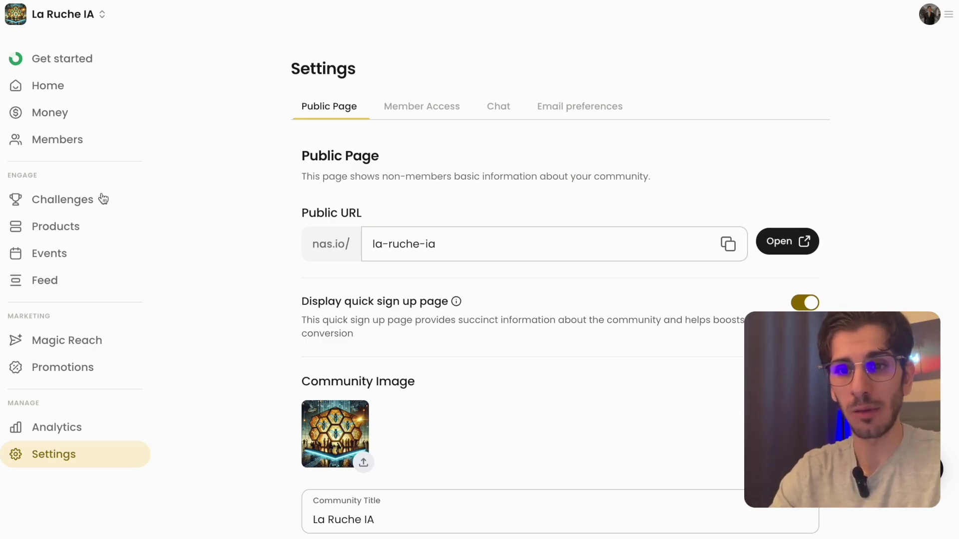
Try attaching the digital product "Name" to a new public feed post, remove it and discard the post
click(40, 288)
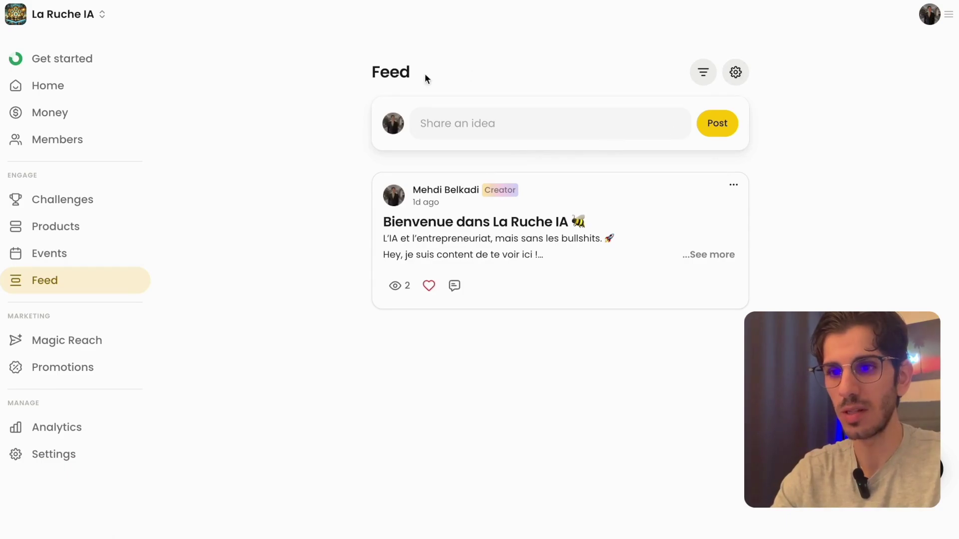
click(419, 123)
click(338, 278)
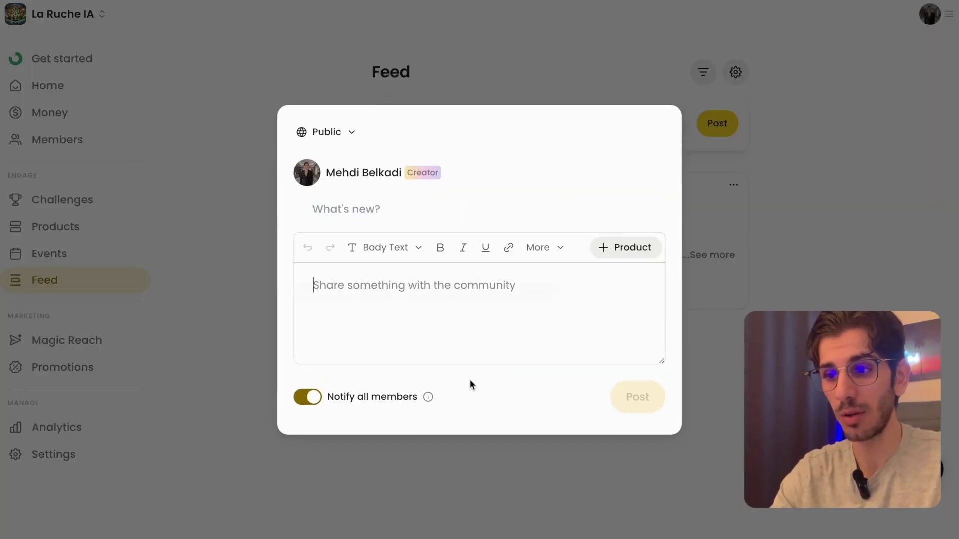
click(624, 249)
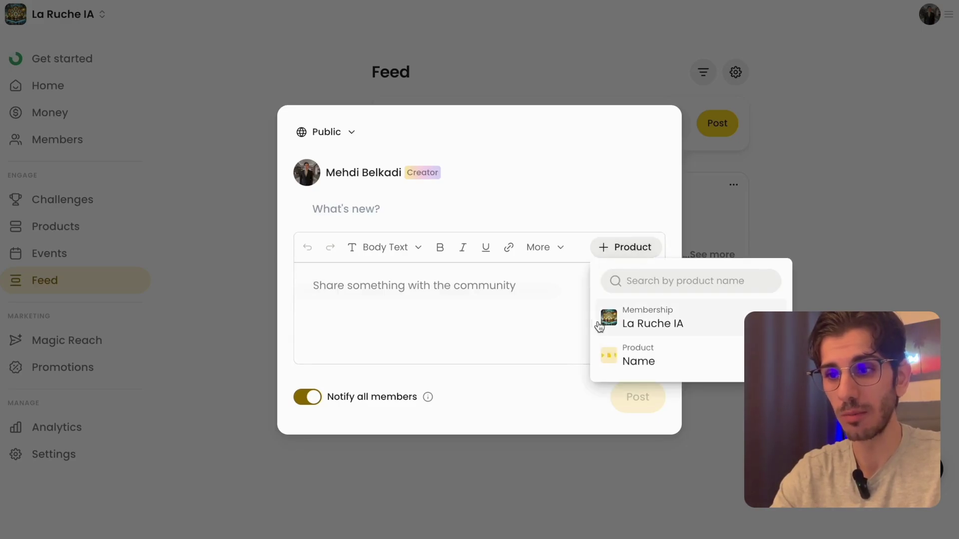
click(639, 358)
key(BackSpace)
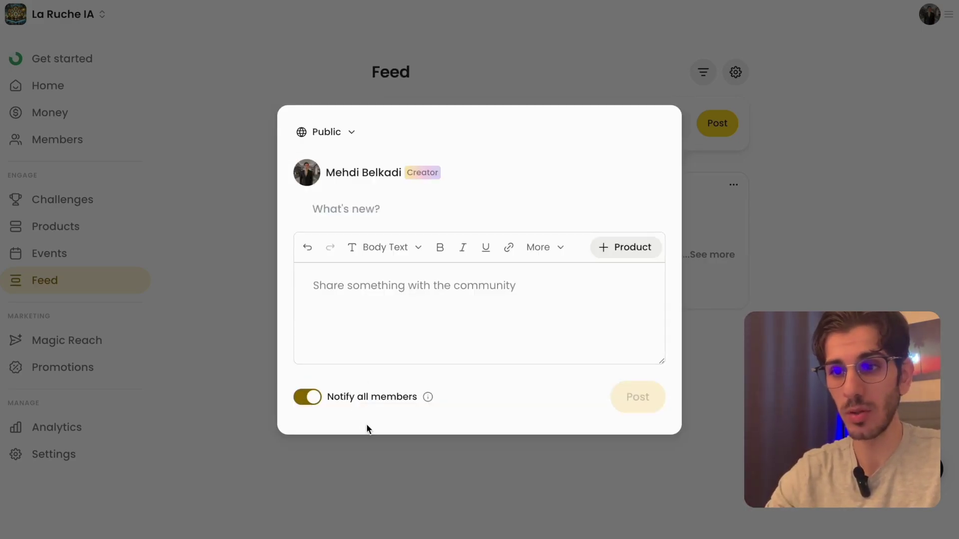
click(519, 330)
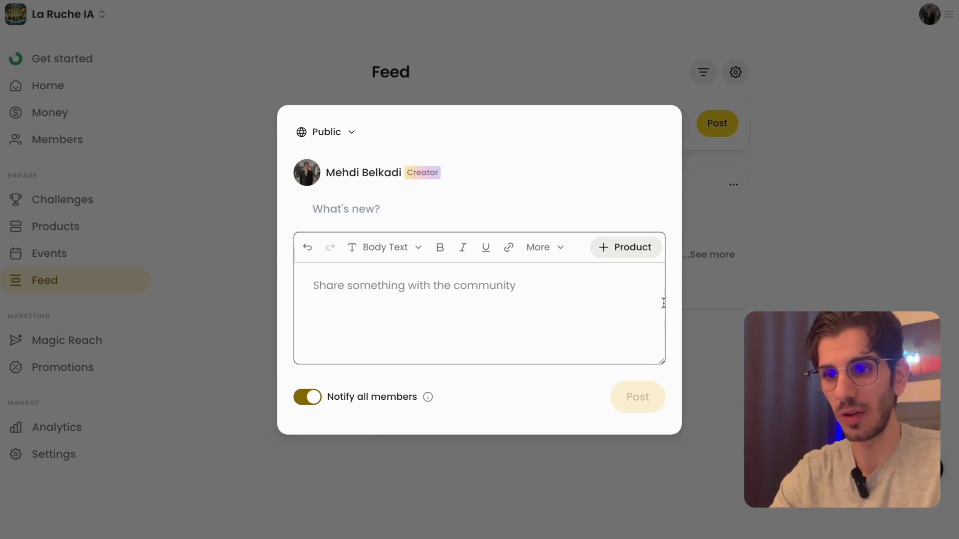
key(Escape)
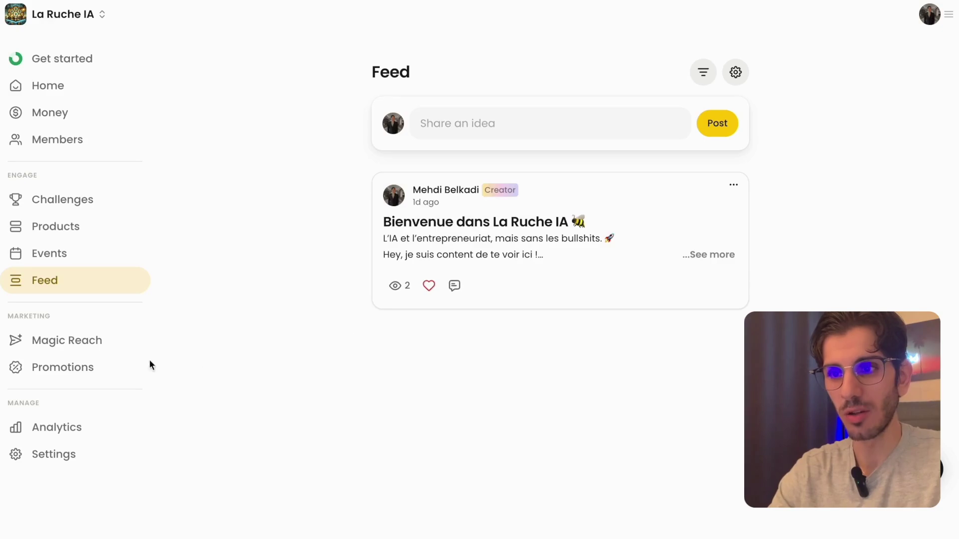
Open the Magic Reach messages to review them again
click(64, 339)
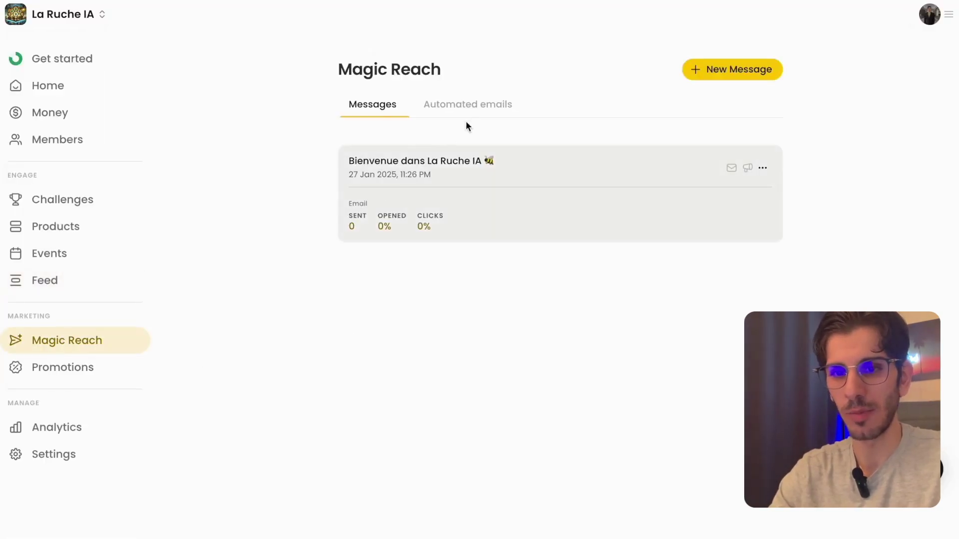